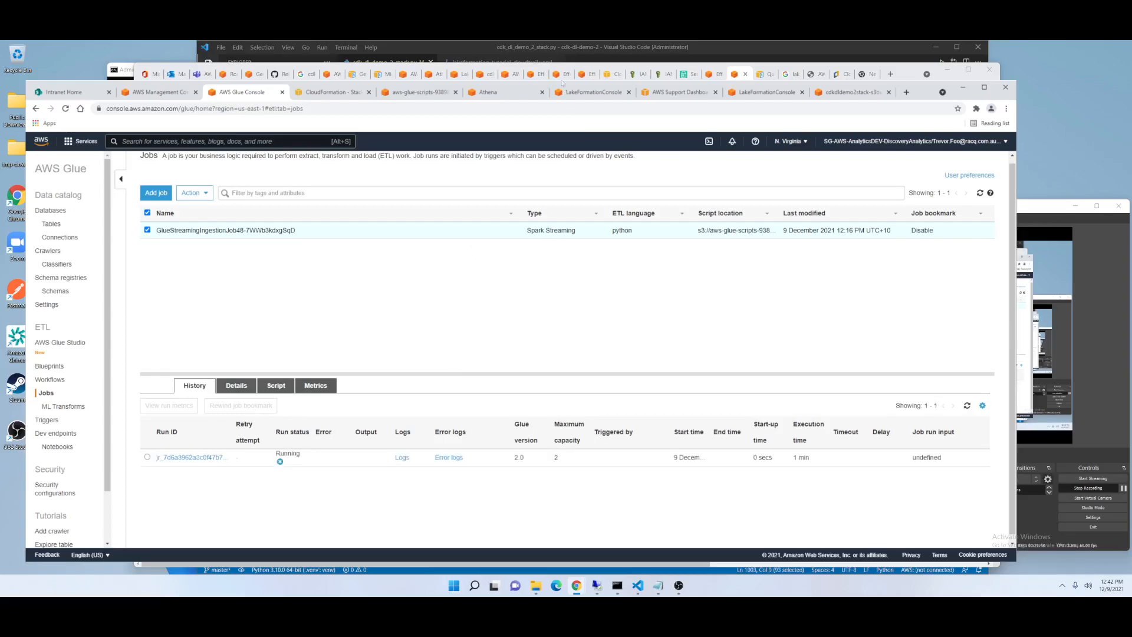
# Copy the cloudtrail_ingestion.py script from Notepad into a new untitled file in Visual Studio Code.
pyautogui.click(543, 52)
pyautogui.click(501, 61)
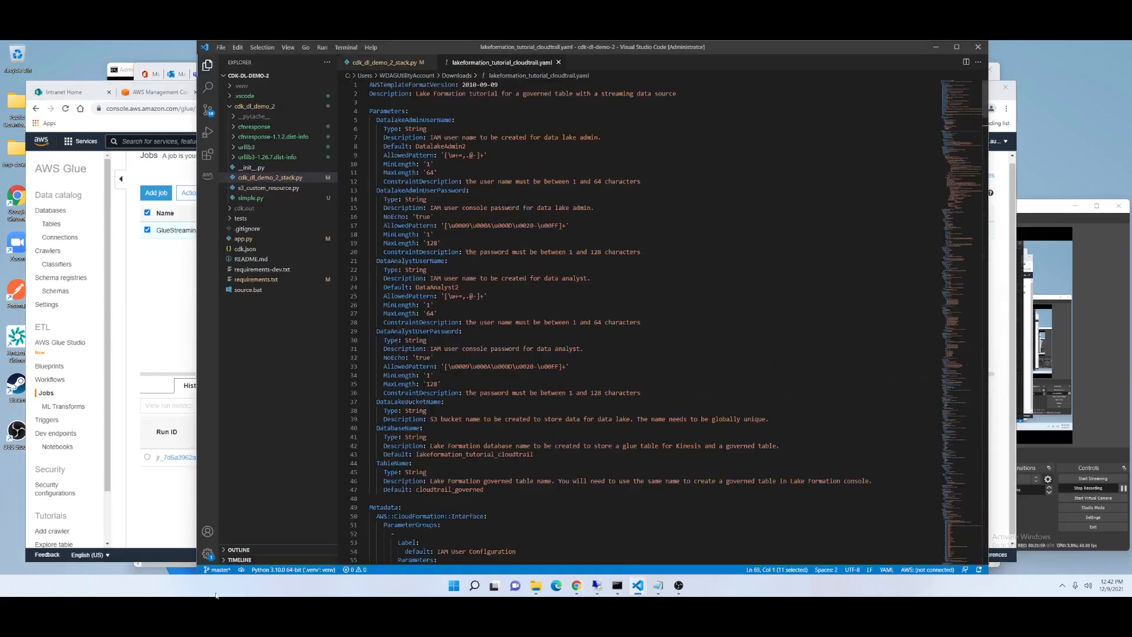
pyautogui.click(155, 516)
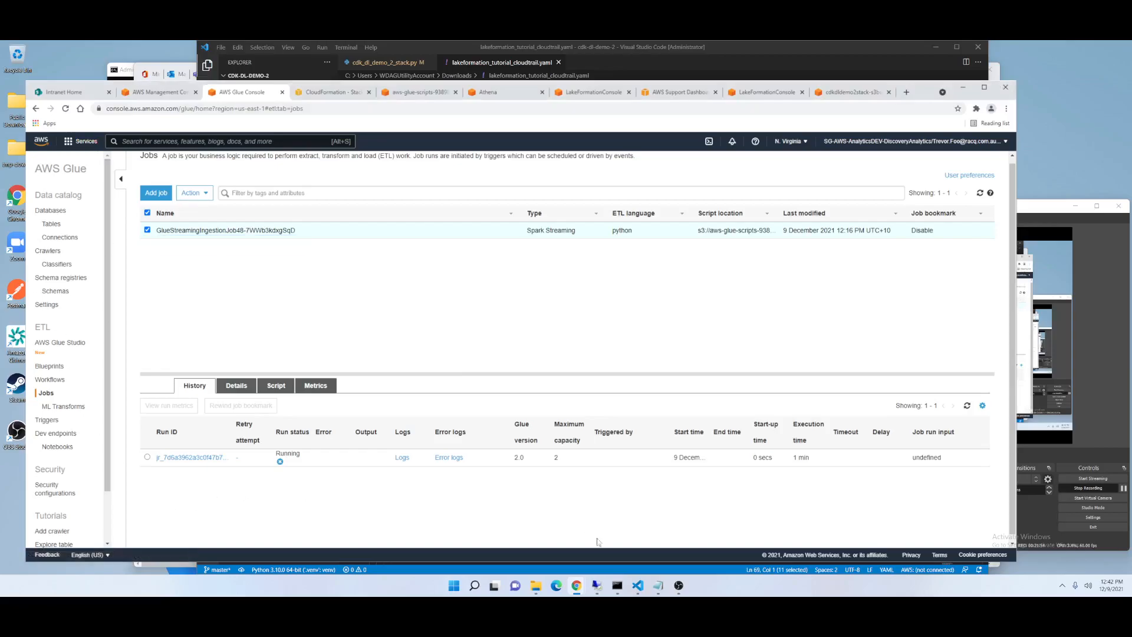
pyautogui.click(659, 586)
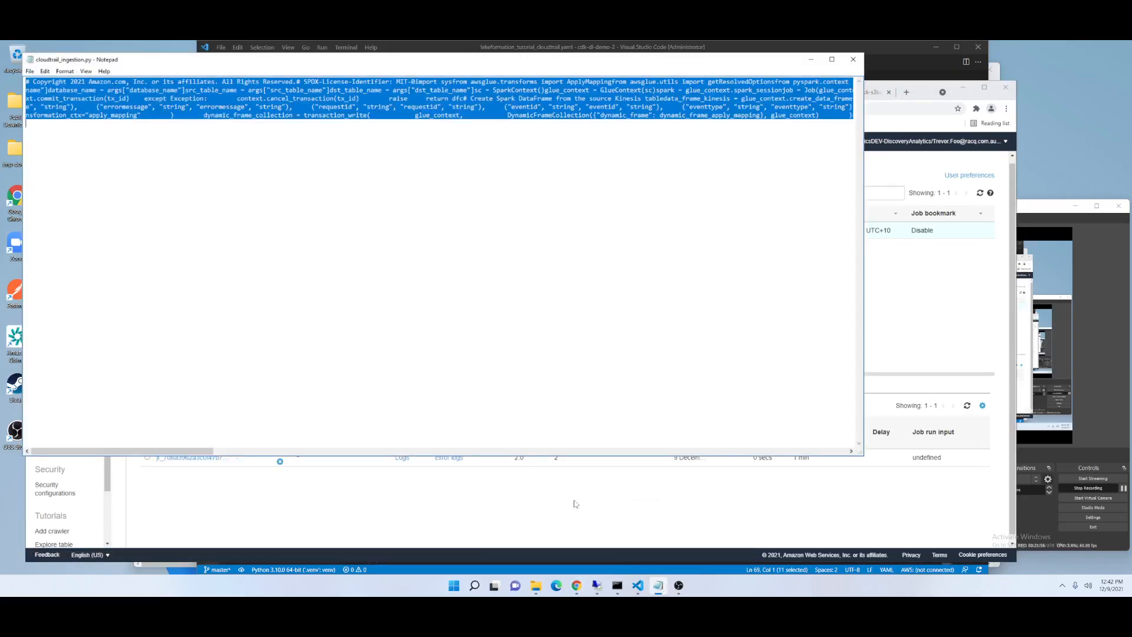
pyautogui.click(880, 51)
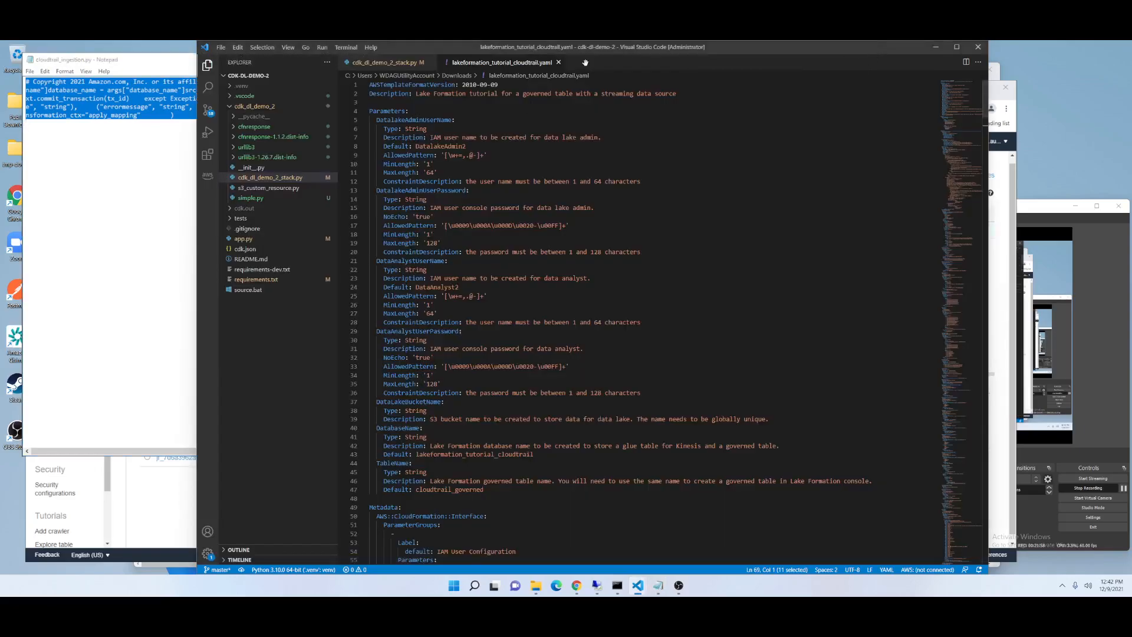
pyautogui.hotkey('ctrl', 'n')
pyautogui.hotkey('ctrl', 'v')
# Review the ingestion script's job parameters, Kinesis source, column mappings and the commit_transaction call in transaction_write.
pyautogui.click(629, 366)
pyautogui.scroll(20, 629, 365)
pyautogui.click(472, 250)
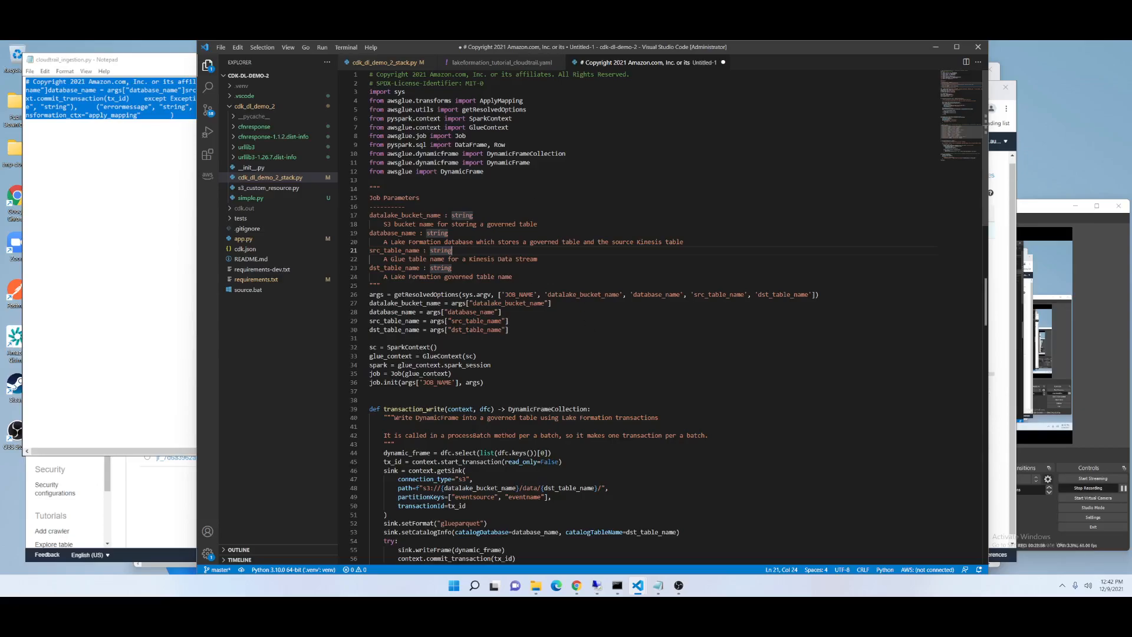
pyautogui.scroll(-6, 666, 318)
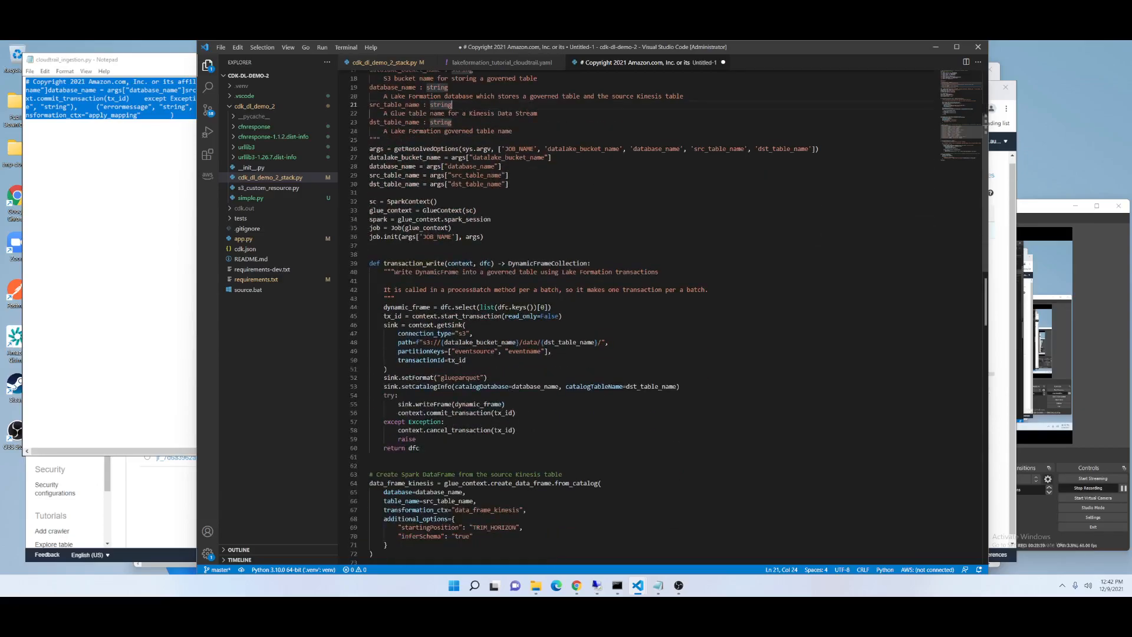
pyautogui.scroll(-12, 666, 318)
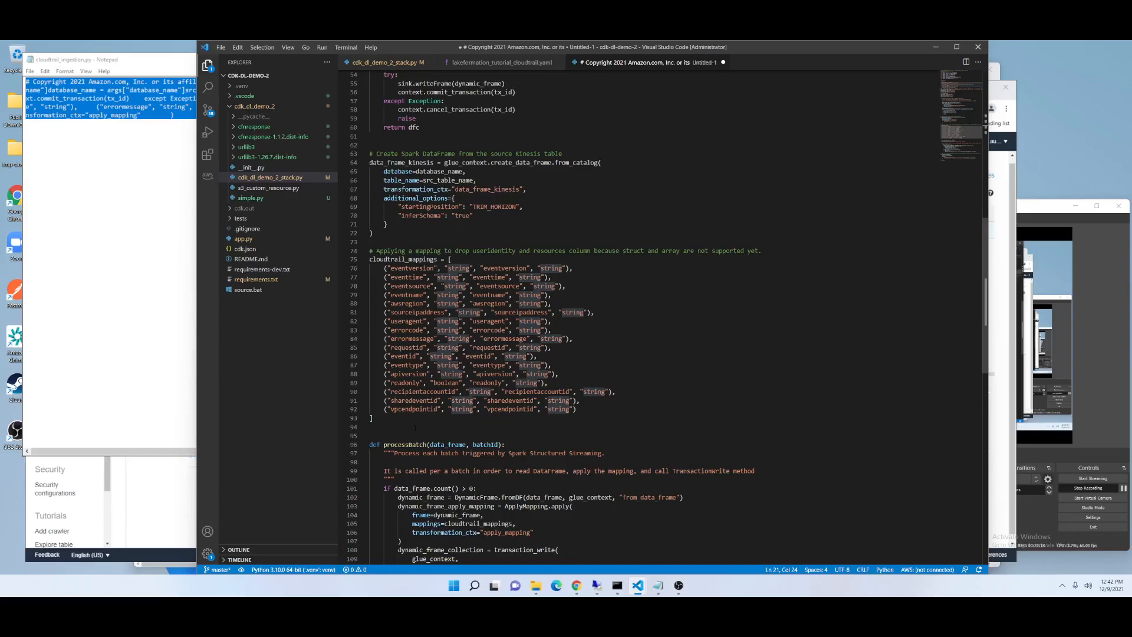
pyautogui.scroll(9, 414, 427)
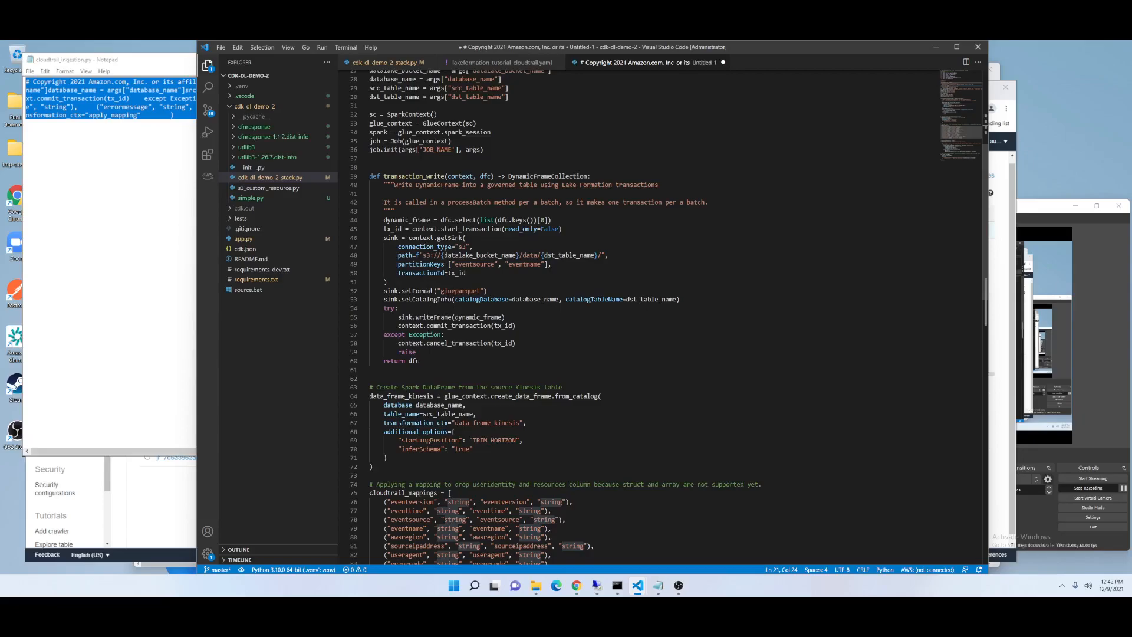
pyautogui.click(471, 317)
pyautogui.doubleClick(459, 325)
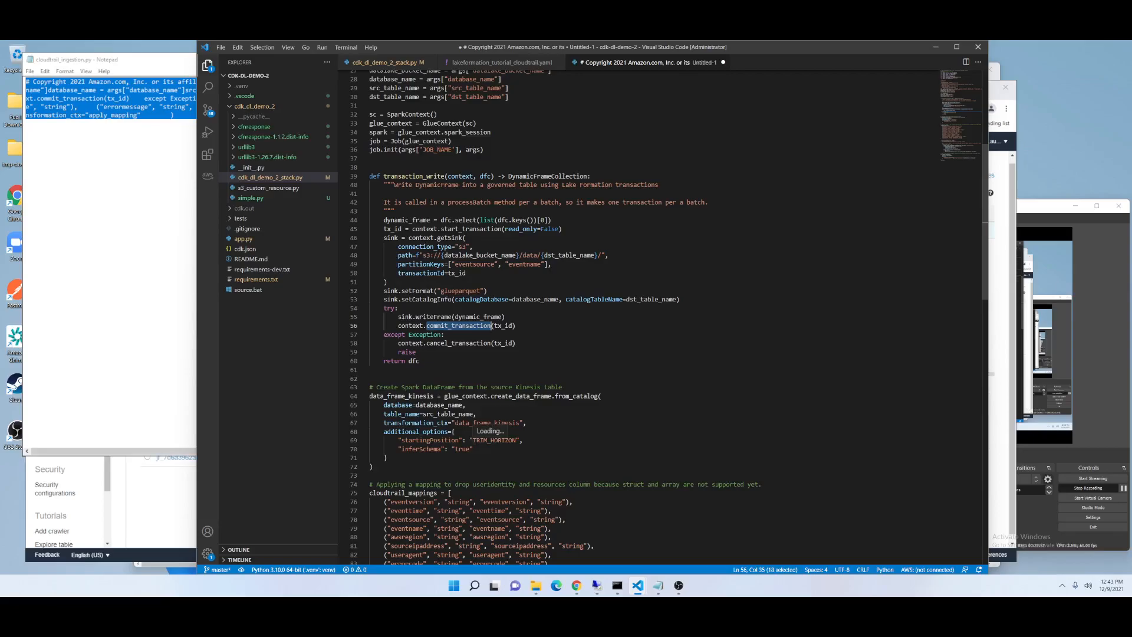
# Return to the AWS Glue console in Chrome and refresh the streaming ingestion job's run history.
pyautogui.click(162, 493)
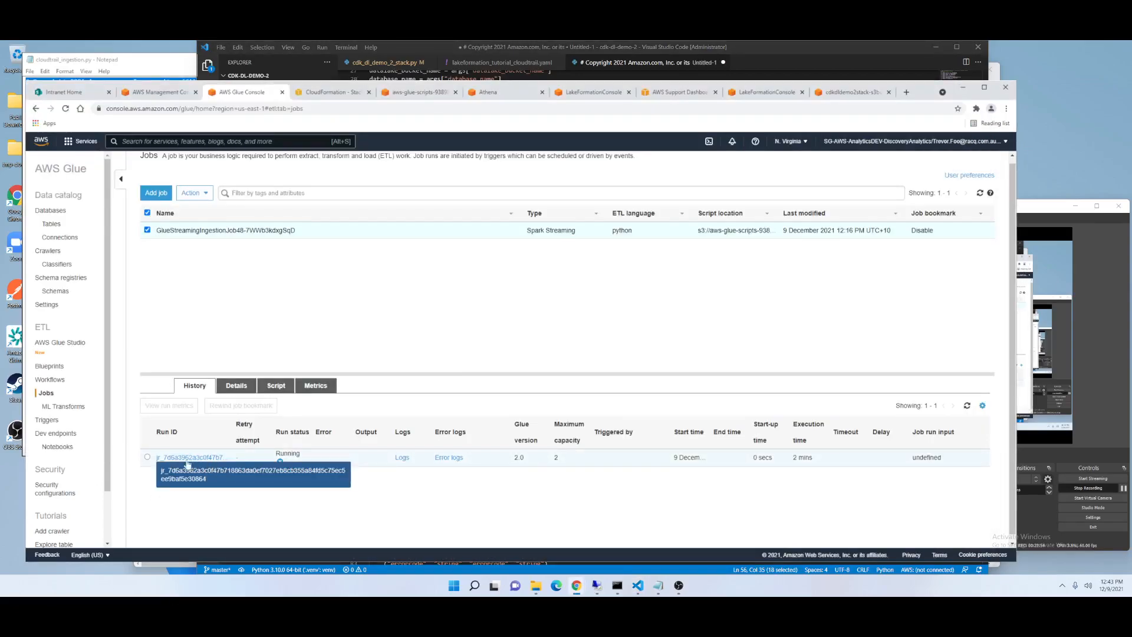
pyautogui.click(967, 405)
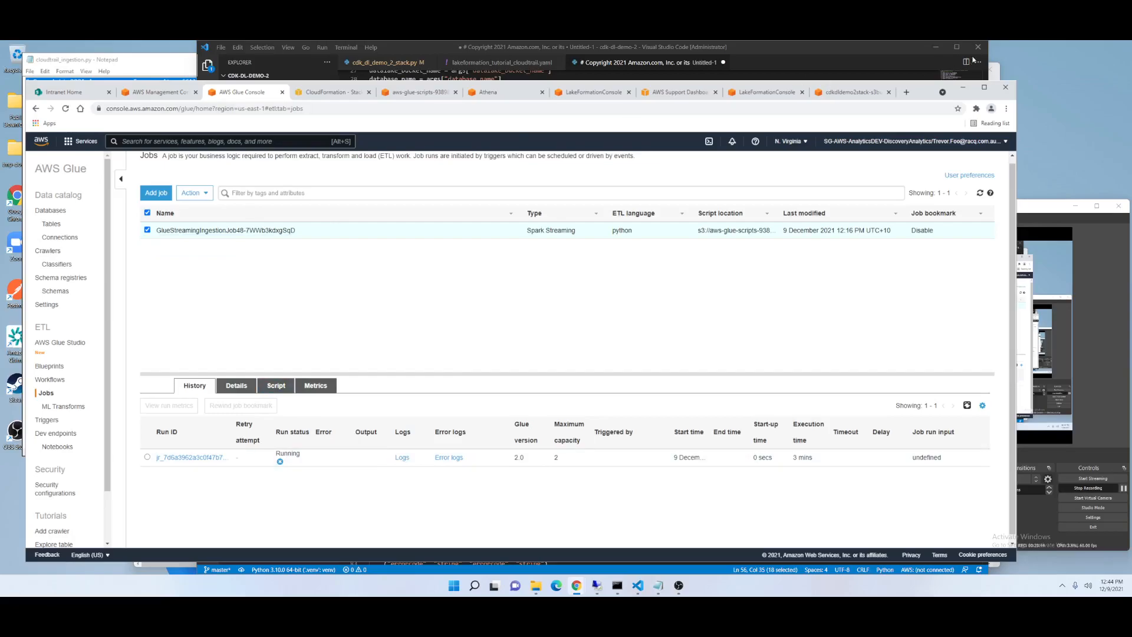
pyautogui.click(994, 77)
pyautogui.hotkey('alt', 'Tab')
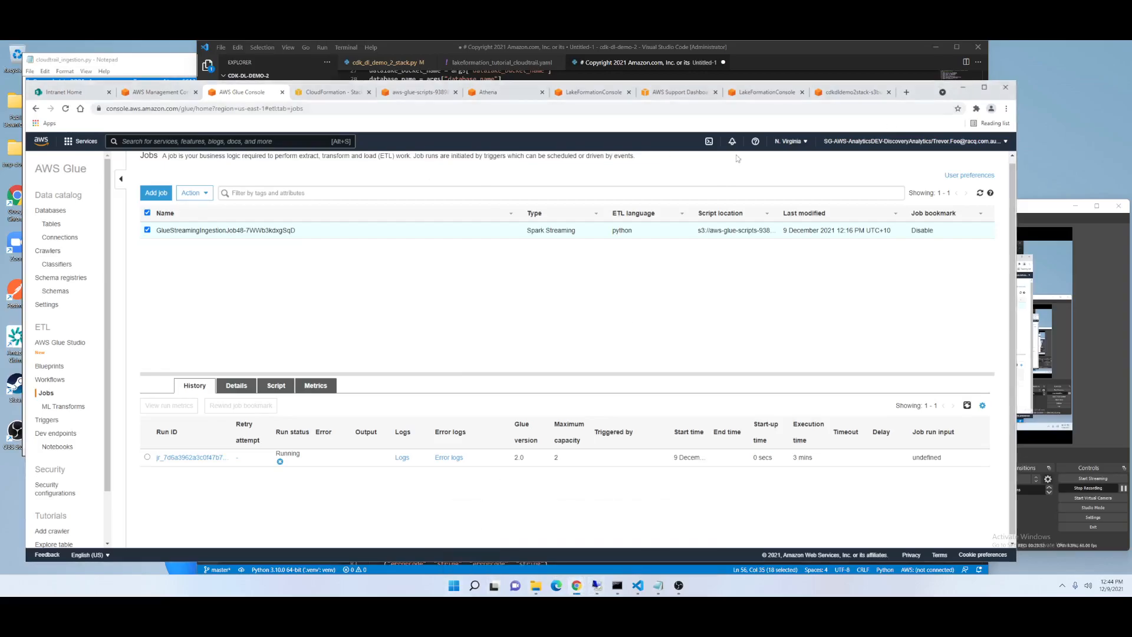
# In the incognito Chrome window, search for "governed tables lake formation" and open the Part 1 AWS blog post on governed tables.
pyautogui.moveTo(577, 585)
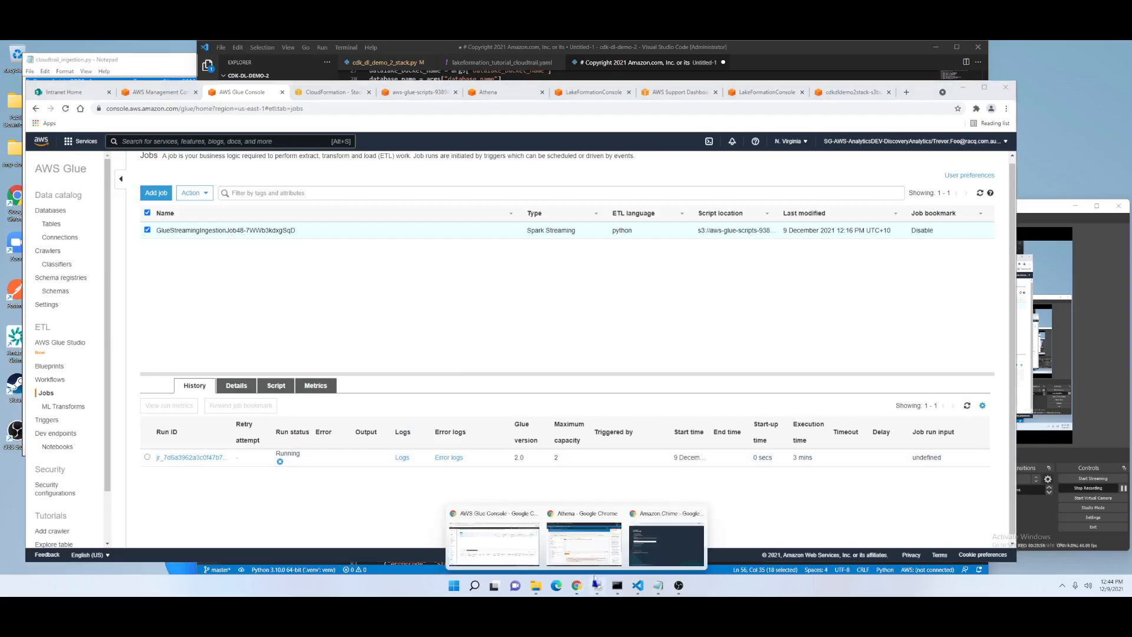
pyautogui.click(597, 557)
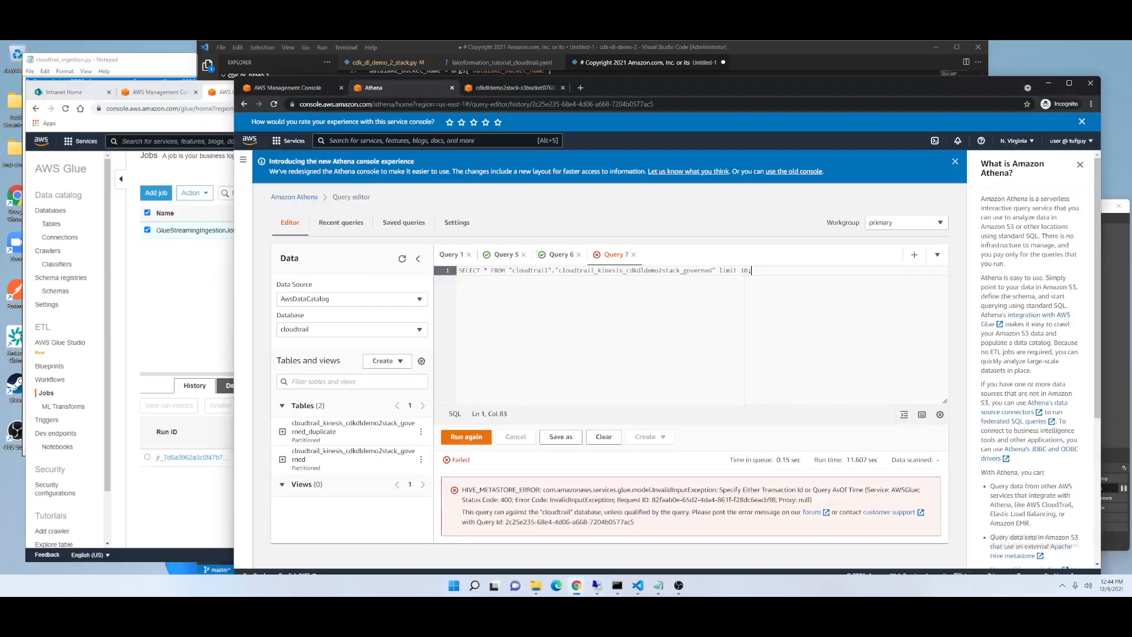
pyautogui.click(580, 87)
pyautogui.write('governe')
pyautogui.press('Return')
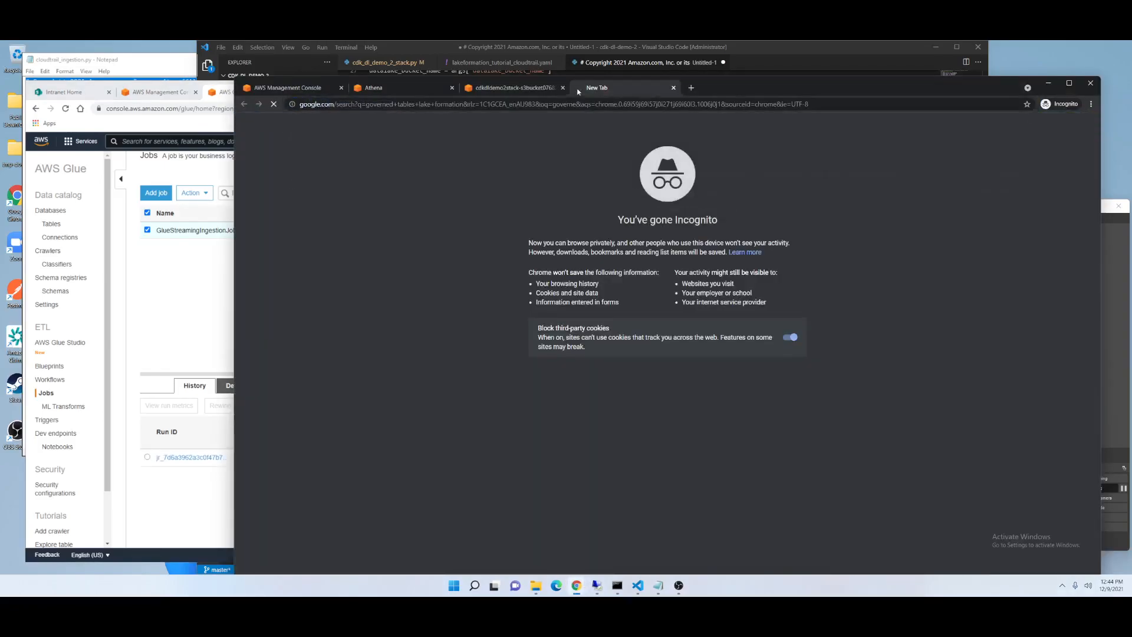
pyautogui.click(453, 216)
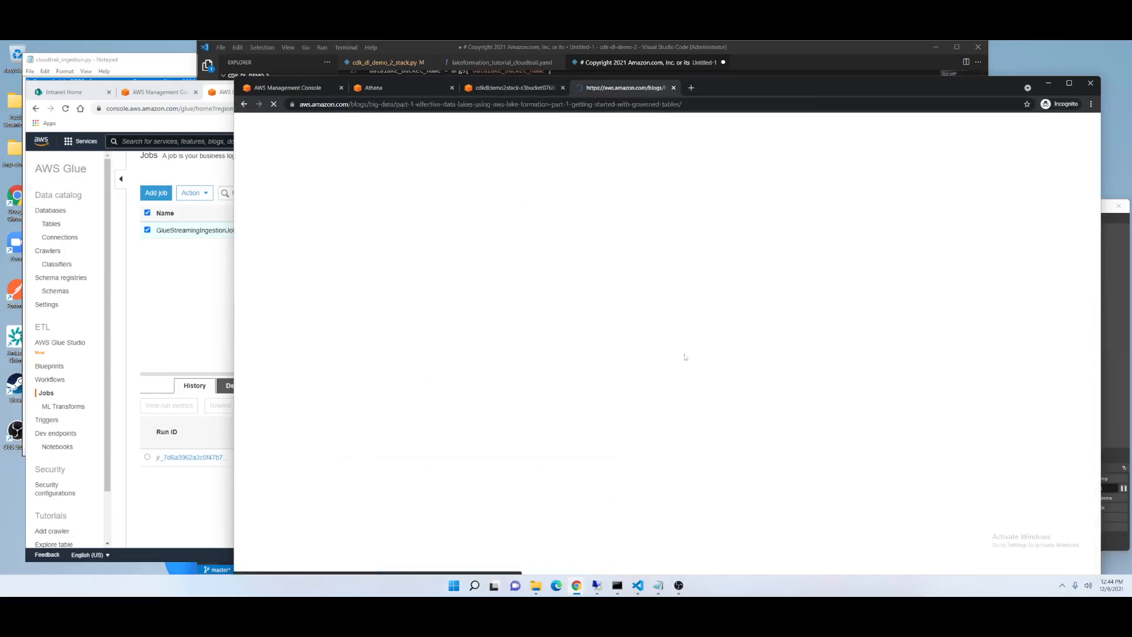
# Open Part 2 of the blog series, on governed tables for streaming data sources, and examine its solution architecture diagram.
pyautogui.scroll(-5, 536, 475)
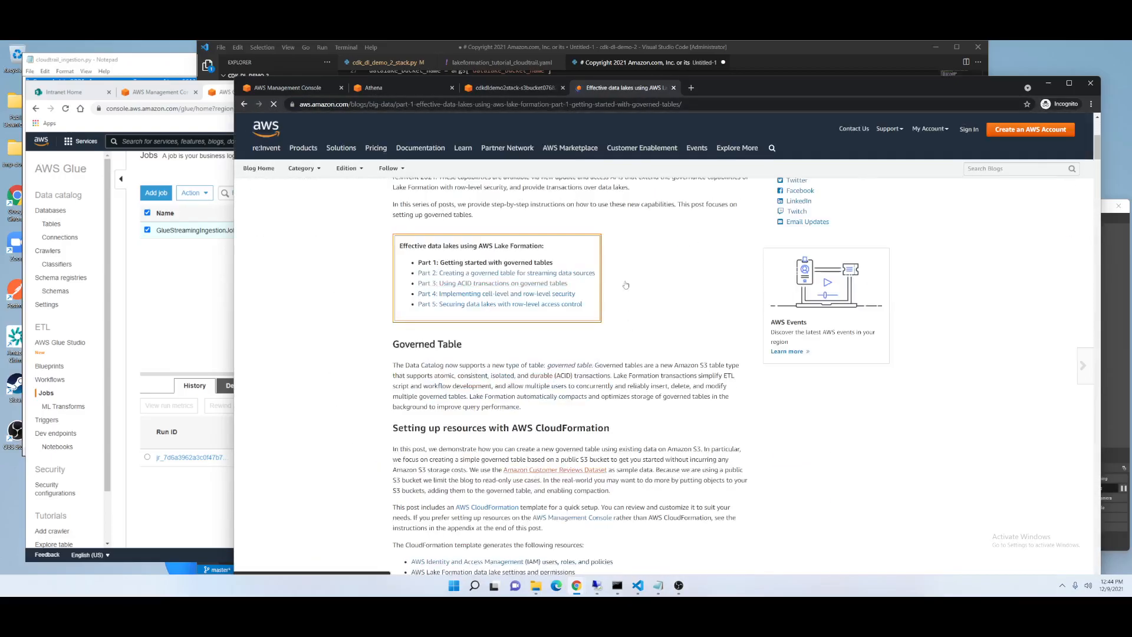
pyautogui.click(580, 273)
pyautogui.scroll(-5, 607, 413)
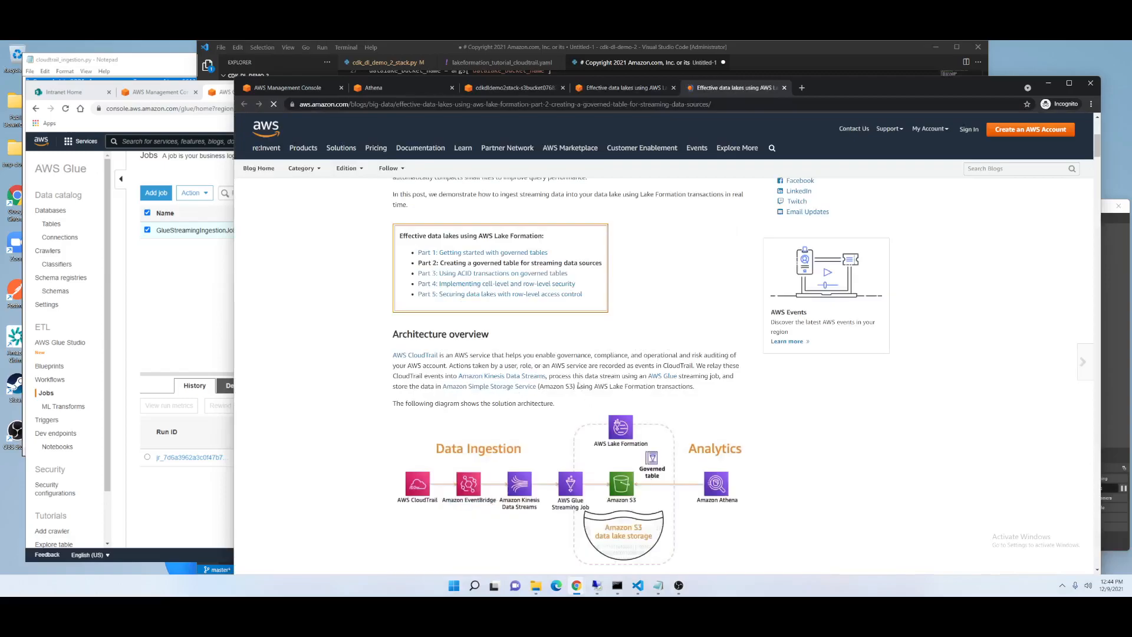
pyautogui.scroll(-2, 598, 419)
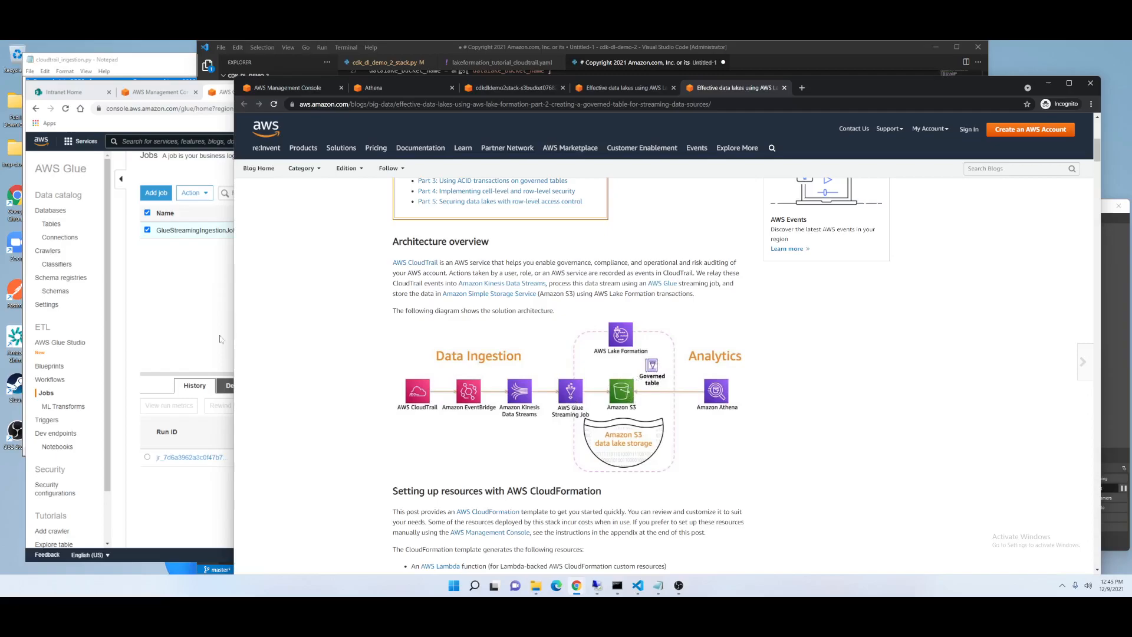
# Return to the Athena query editor in the main Chrome window, close the New query 2 tab and reload the page.
pyautogui.click(201, 339)
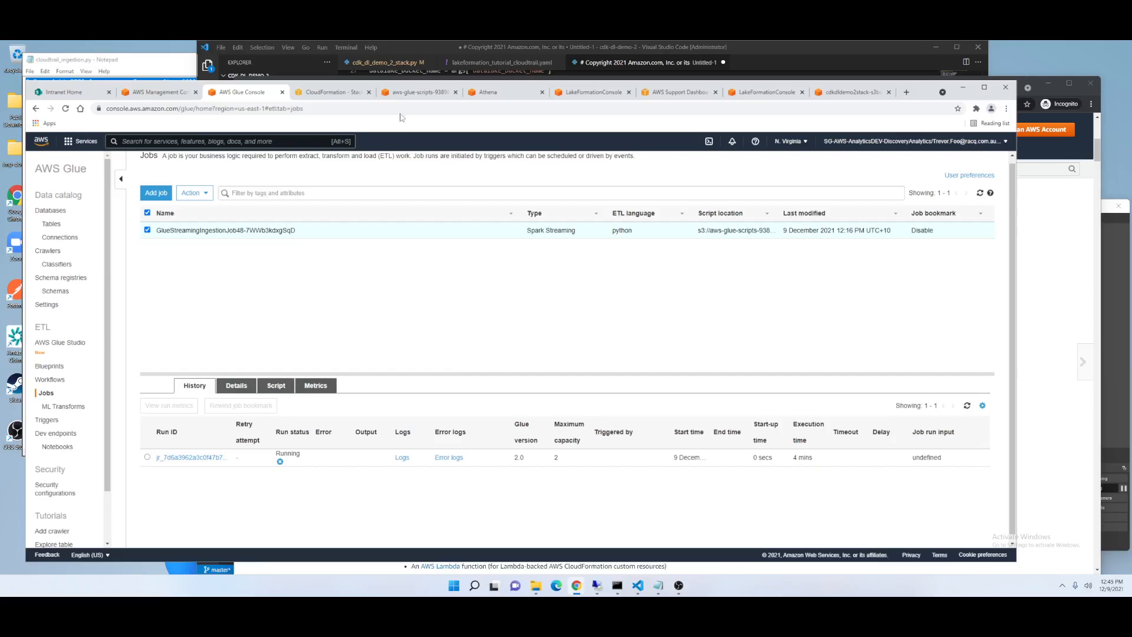
pyautogui.click(508, 101)
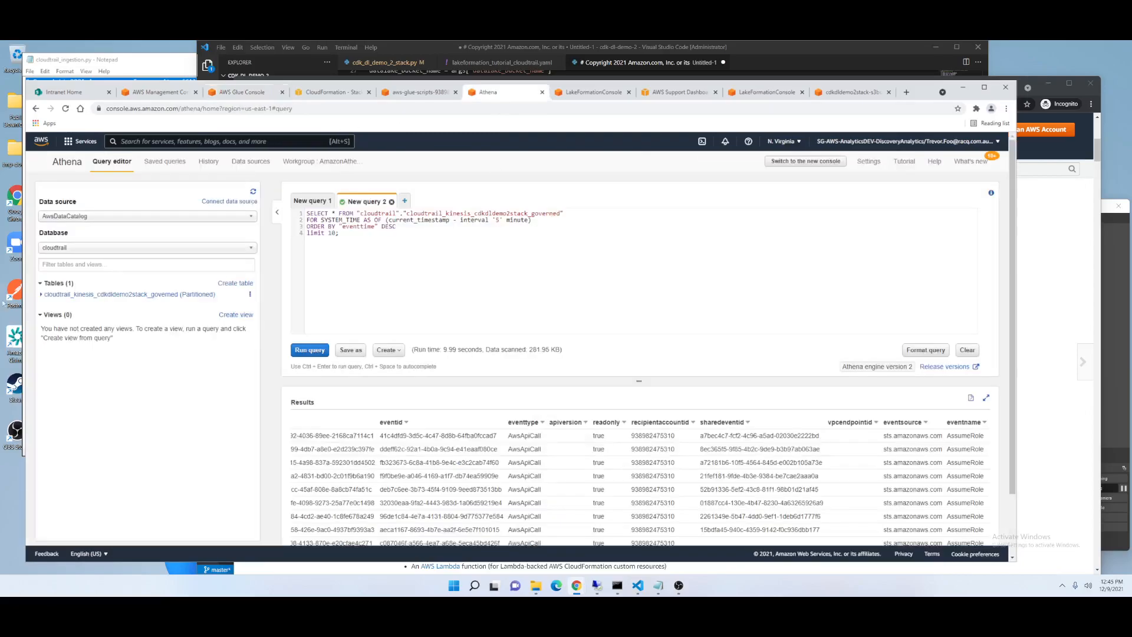
pyautogui.click(391, 201)
pyautogui.click(642, 248)
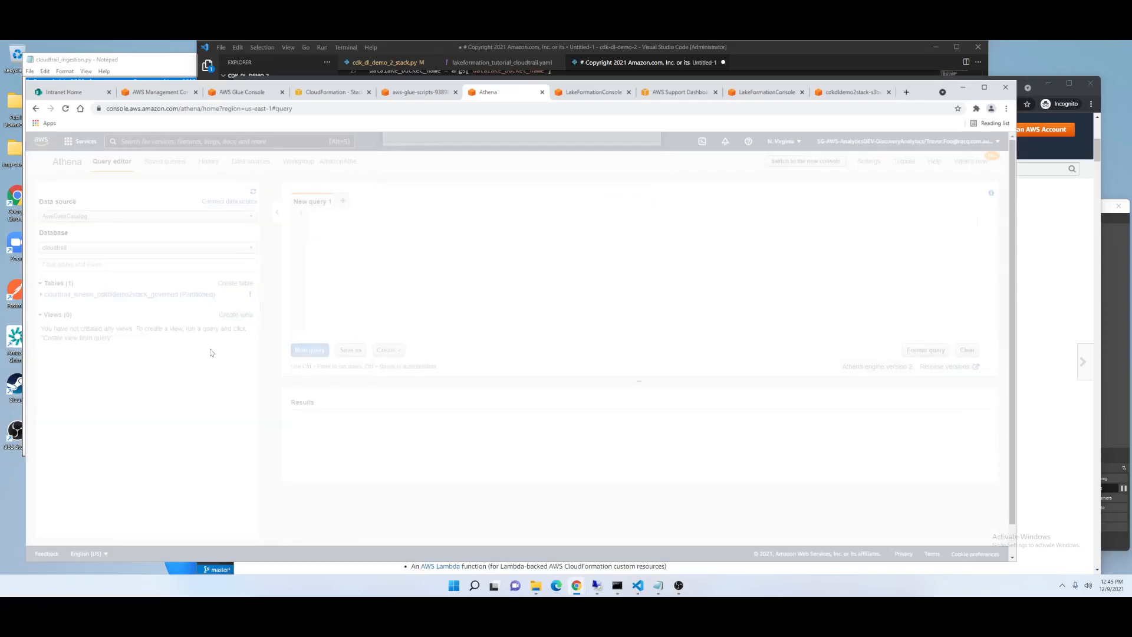
pyautogui.click(67, 110)
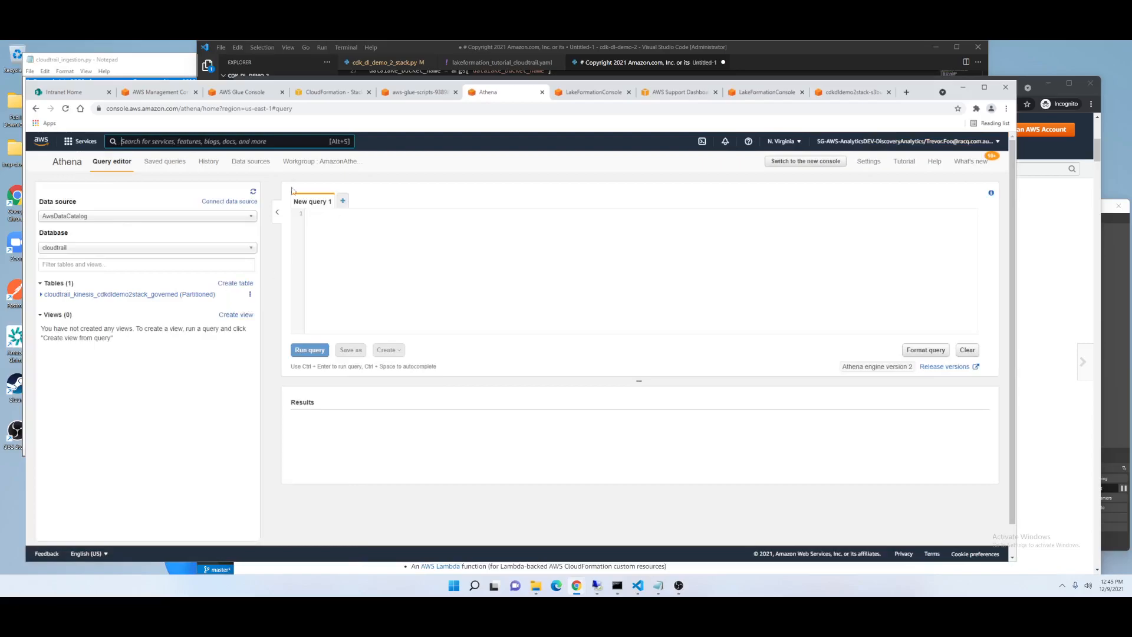
# Check the AmazonAthenaLakeFormation entry in Athena's workgroup list and return to the query editor.
pyautogui.click(328, 162)
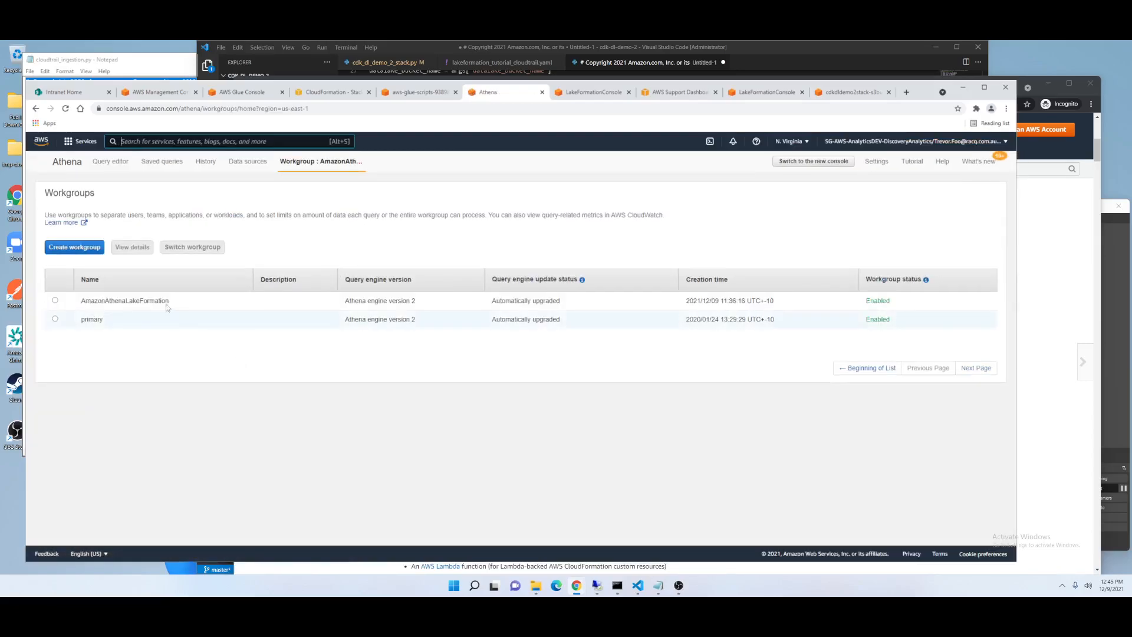
pyautogui.moveTo(171, 302); pyautogui.dragTo(82, 310)
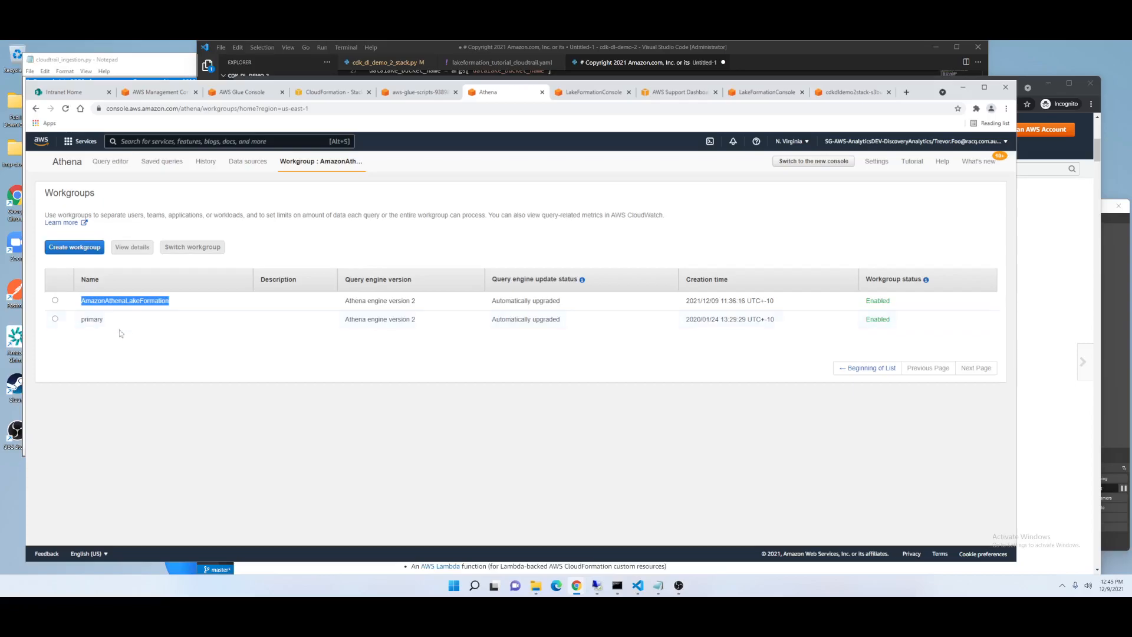
pyautogui.hotkey('alt', 'Left')
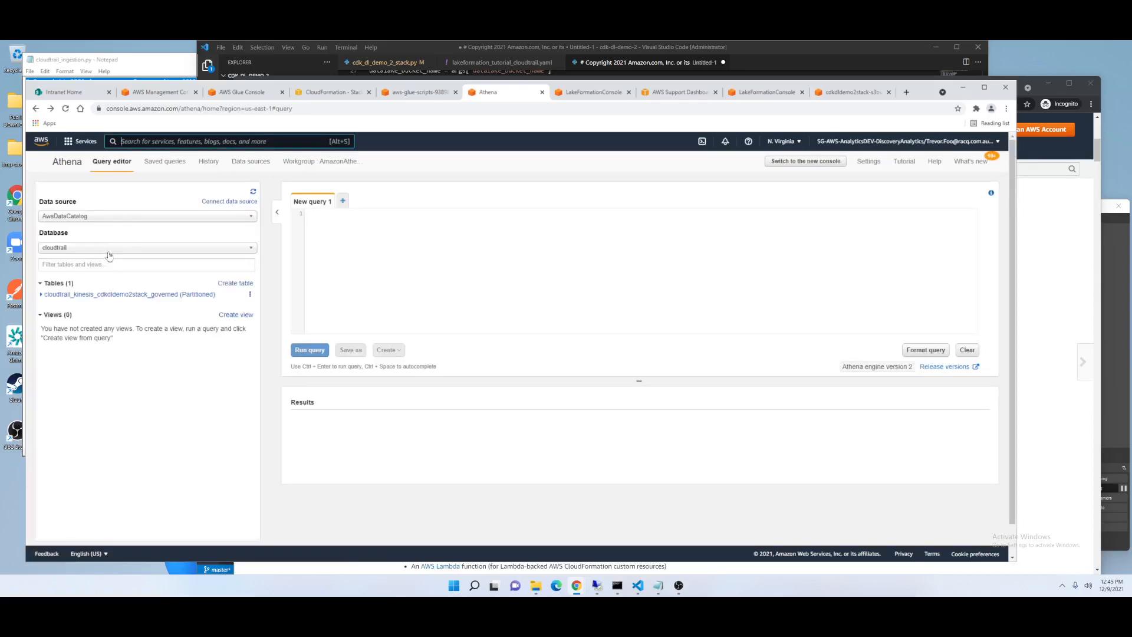
# Expand the columns of the cloudtrail_kinesis_cdkdldemo2stack_governed table and run a preview of the table.
pyautogui.click(59, 294)
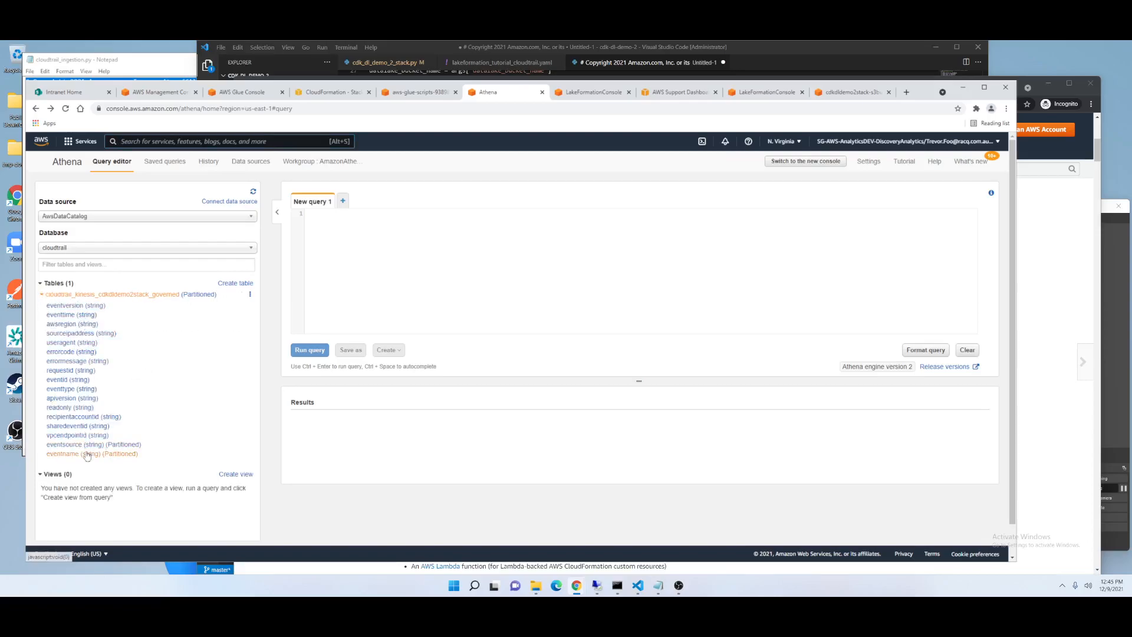
pyautogui.click(250, 294)
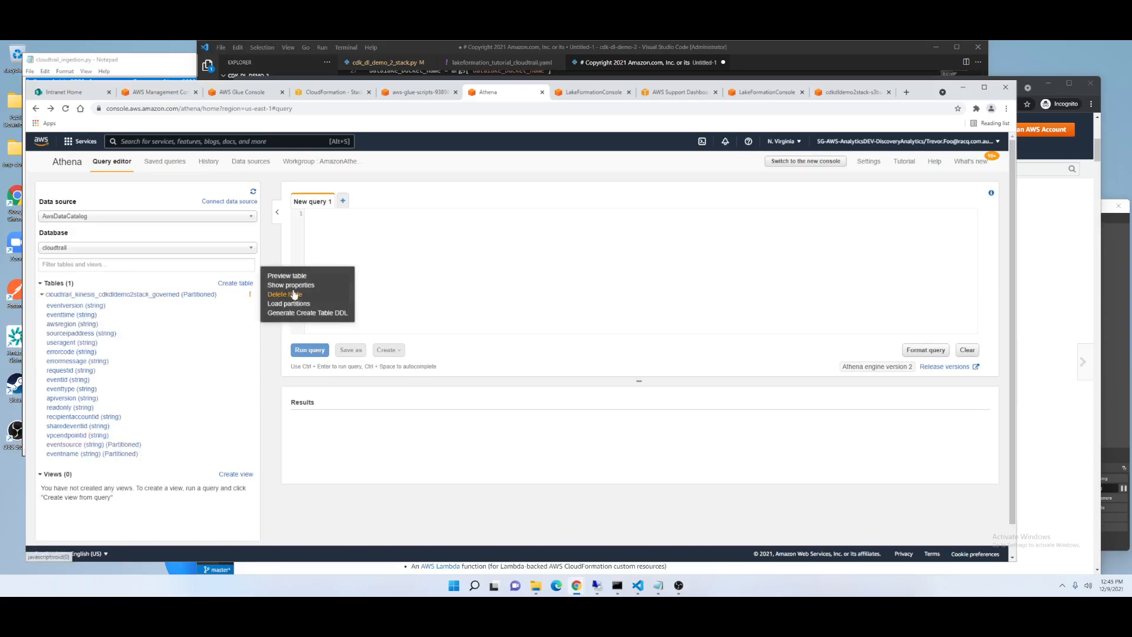
pyautogui.click(287, 276)
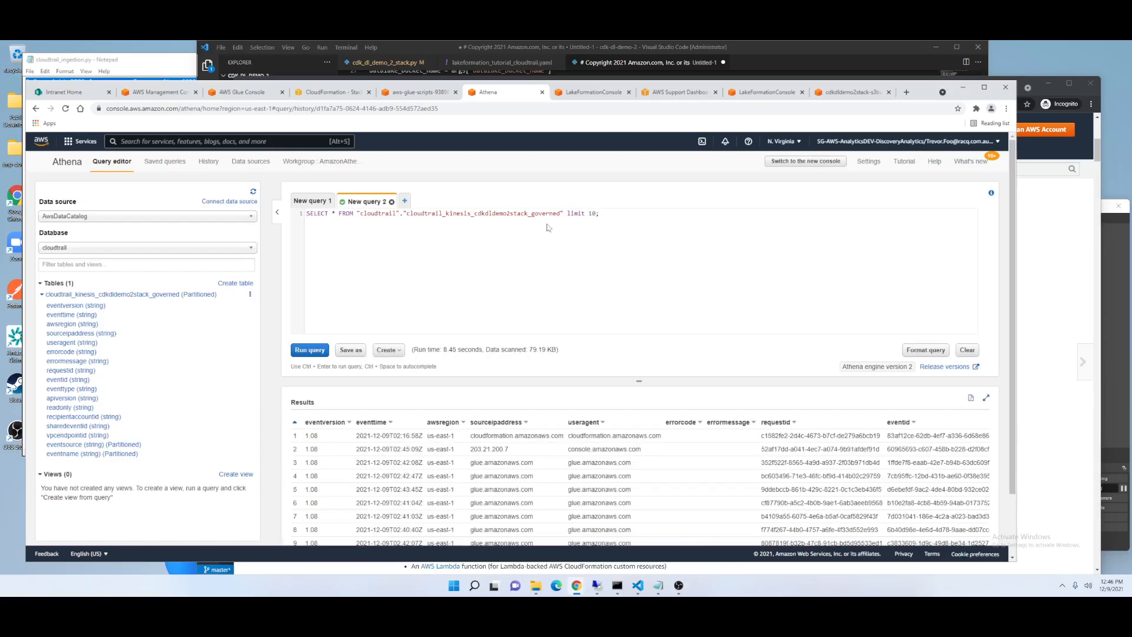
# Add ORDER BY "eventtime" DESC before the query's limit clause, run the query and check the newest event's time.
pyautogui.press('Return')
pyautogui.press('Return')
pyautogui.press('Return')
pyautogui.write('ORDE RB')
pyautogui.press('BackSpace')
pyautogui.press('BackSpace')
pyautogui.press('BackSpace')
pyautogui.press('BackSpace')
pyautogui.write('R BY ')
pyautogui.write('event')
pyautogui.write('time"')
pyautogui.write('"')
pyautogui.press('End')
pyautogui.write('DEC')
pyautogui.write('S')
pyautogui.press('BackSpace')
pyautogui.press('BackSpace')
pyautogui.write('SC')
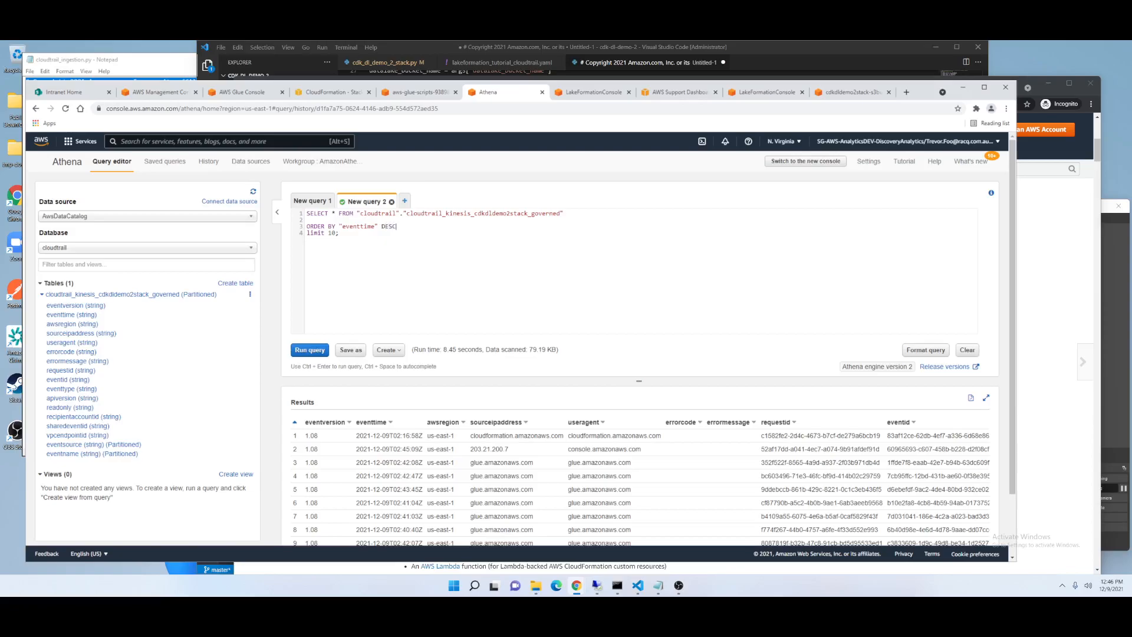
pyautogui.hotkey('ctrl', 'Return')
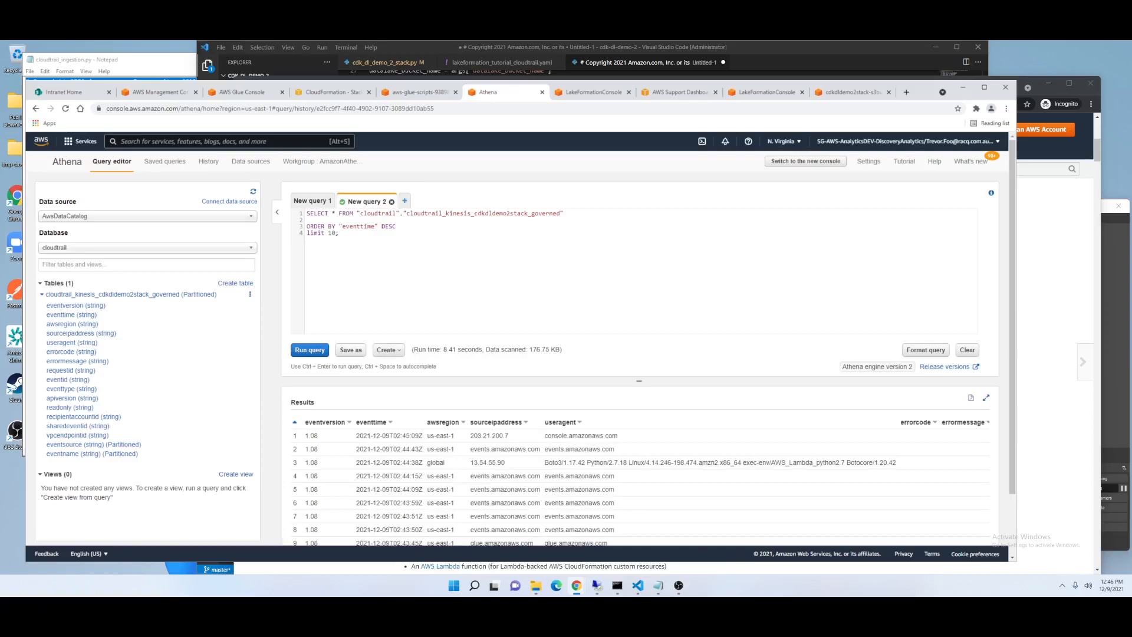
pyautogui.moveTo(397, 436); pyautogui.dragTo(411, 436)
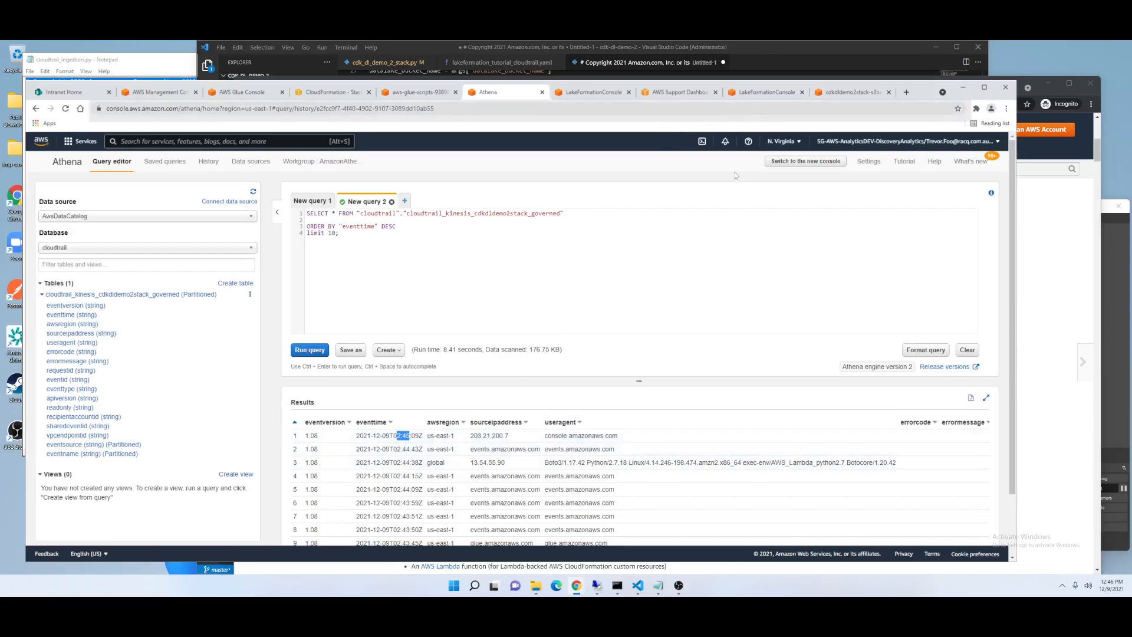
# In the AWS blog post on governed tables for streaming data, find the time travel query and copy its FOR SYSTEM_TIME AS OF line.
pyautogui.click(1051, 258)
pyautogui.scroll(-7, 803, 282)
pyautogui.scroll(-9, 804, 282)
pyautogui.hscroll(5, 933, 407)
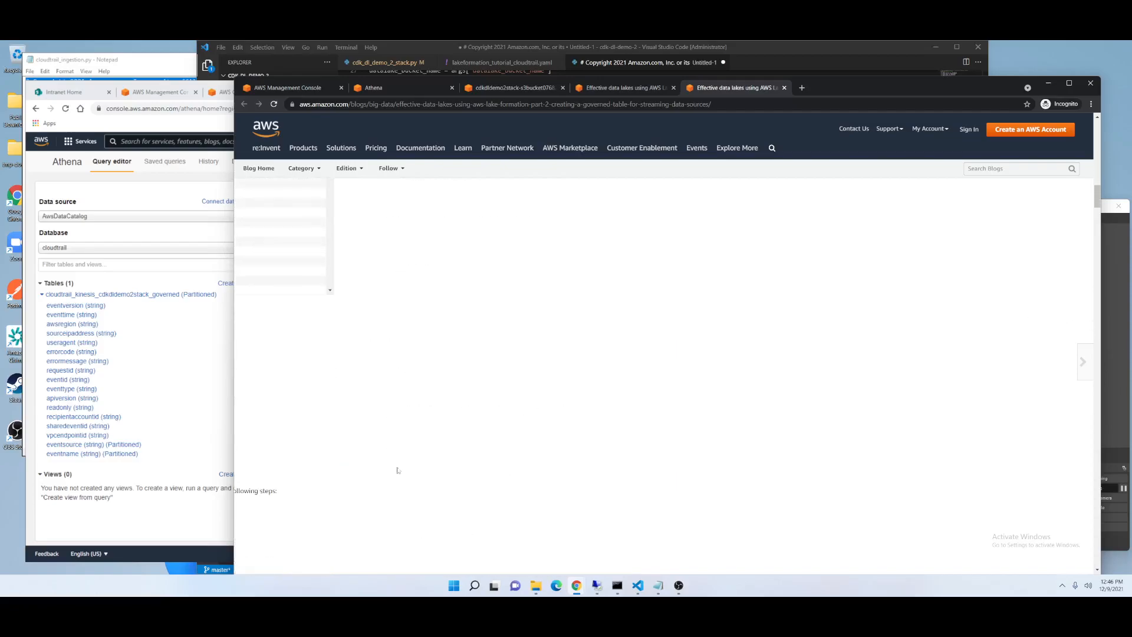
pyautogui.click(273, 104)
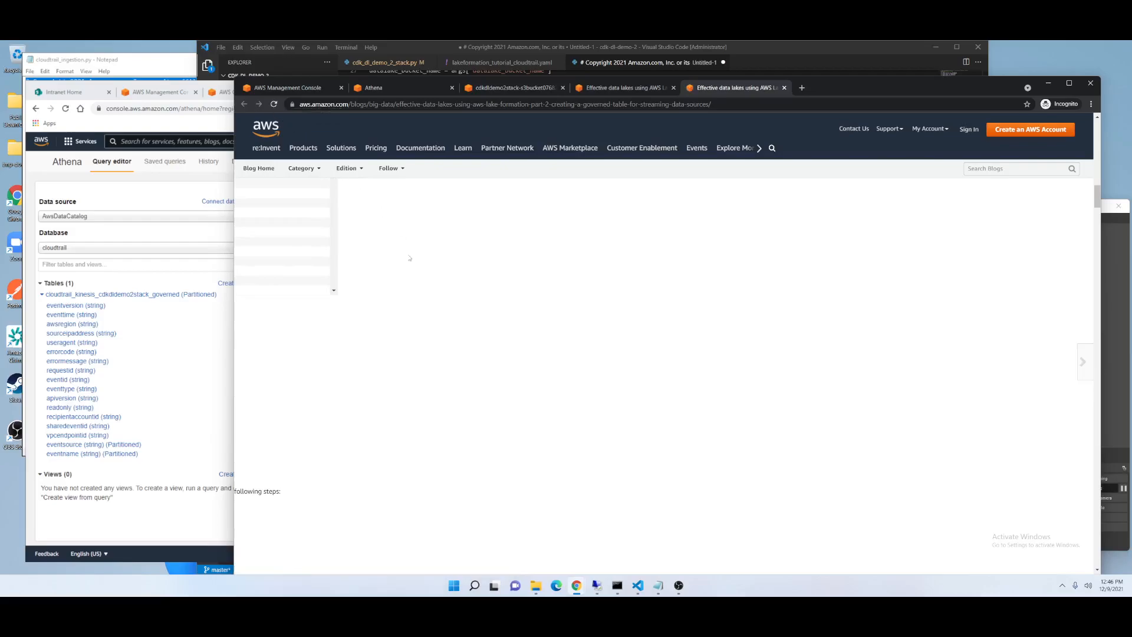
pyautogui.click(274, 104)
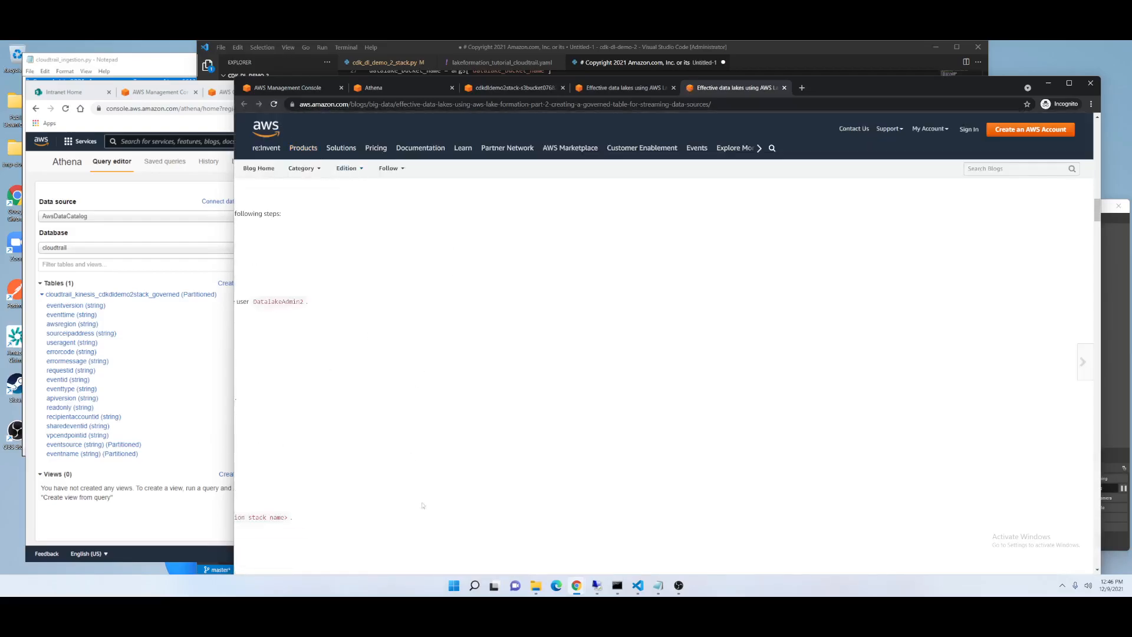
pyautogui.moveTo(791, 84); pyautogui.dragTo(786, 49)
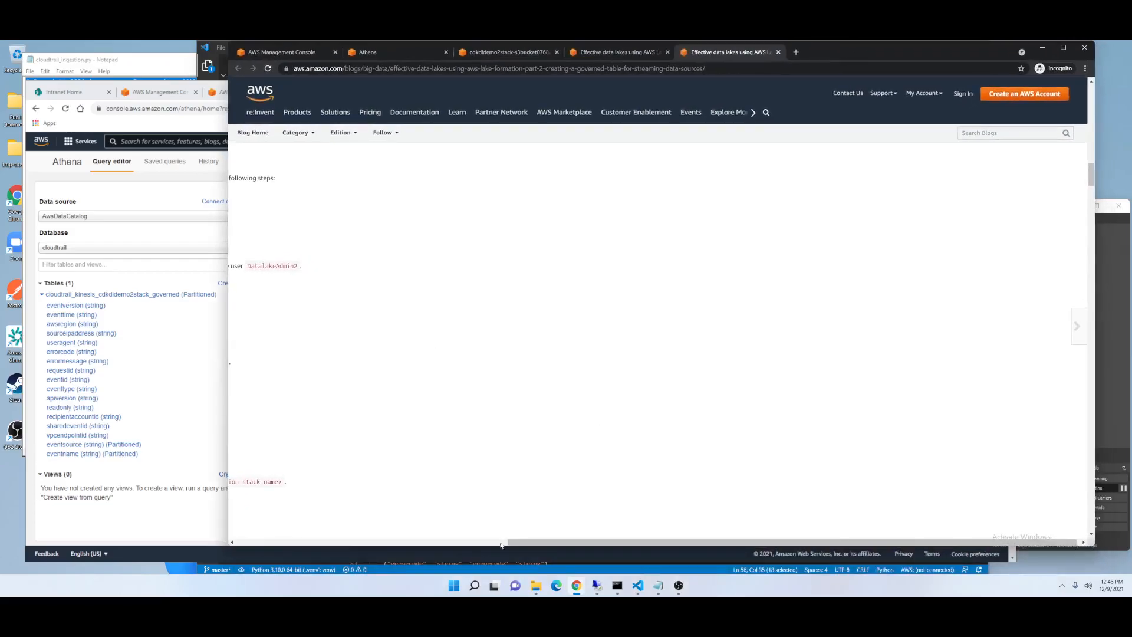
pyautogui.click(457, 546)
pyautogui.moveTo(1089, 168); pyautogui.dragTo(1088, 255)
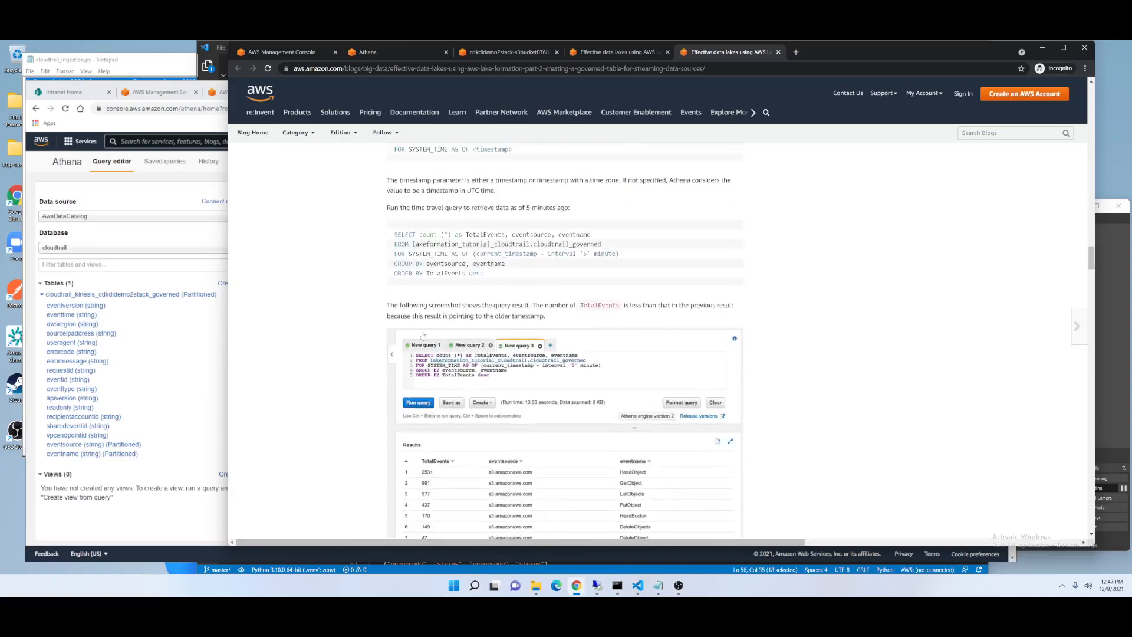
pyautogui.moveTo(619, 254); pyautogui.dragTo(394, 262)
pyautogui.hotkey('ctrl', 'c')
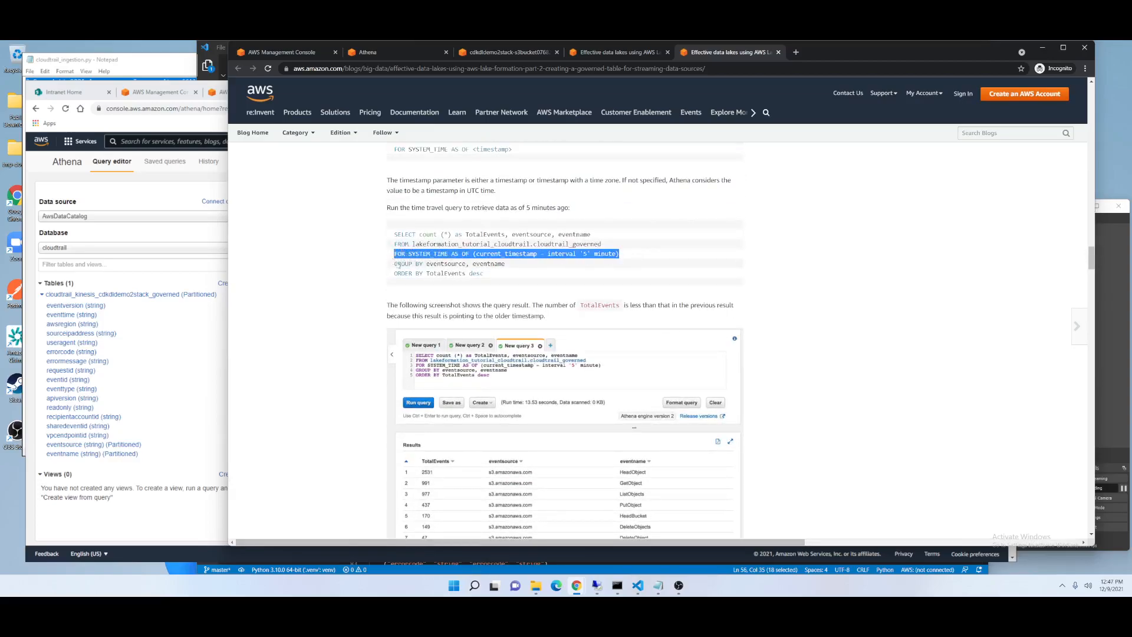
# Add the copied FOR SYSTEM_TIME clause above ORDER BY in the Athena query with interval '2' minute, run it and check the newest event's time.
pyautogui.click(131, 538)
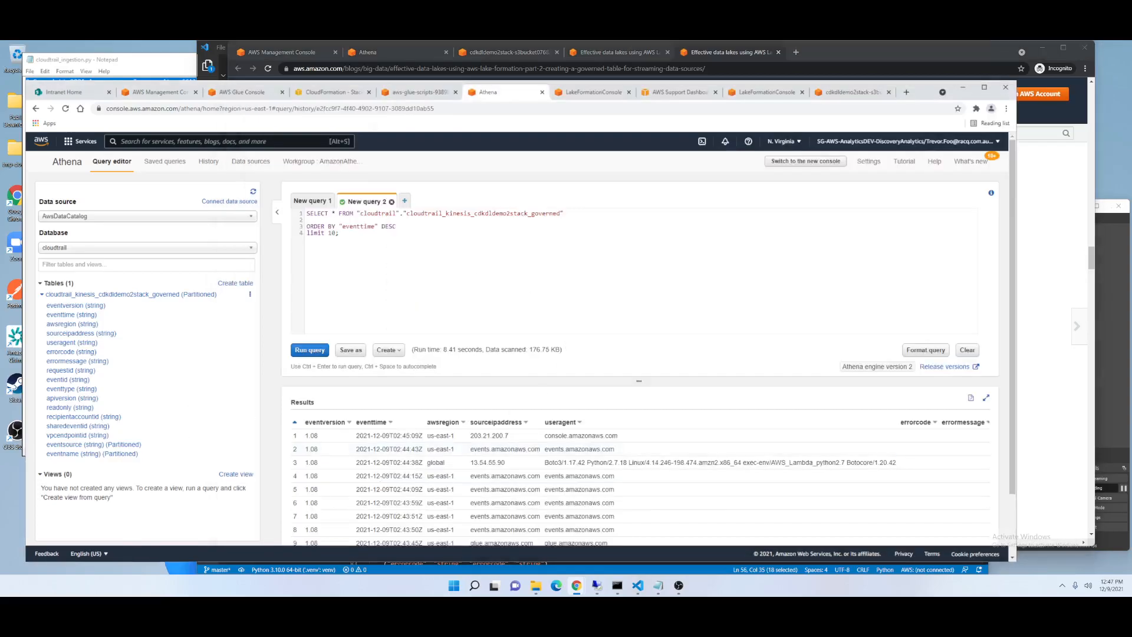
pyautogui.hotkey('ctrl', 'v')
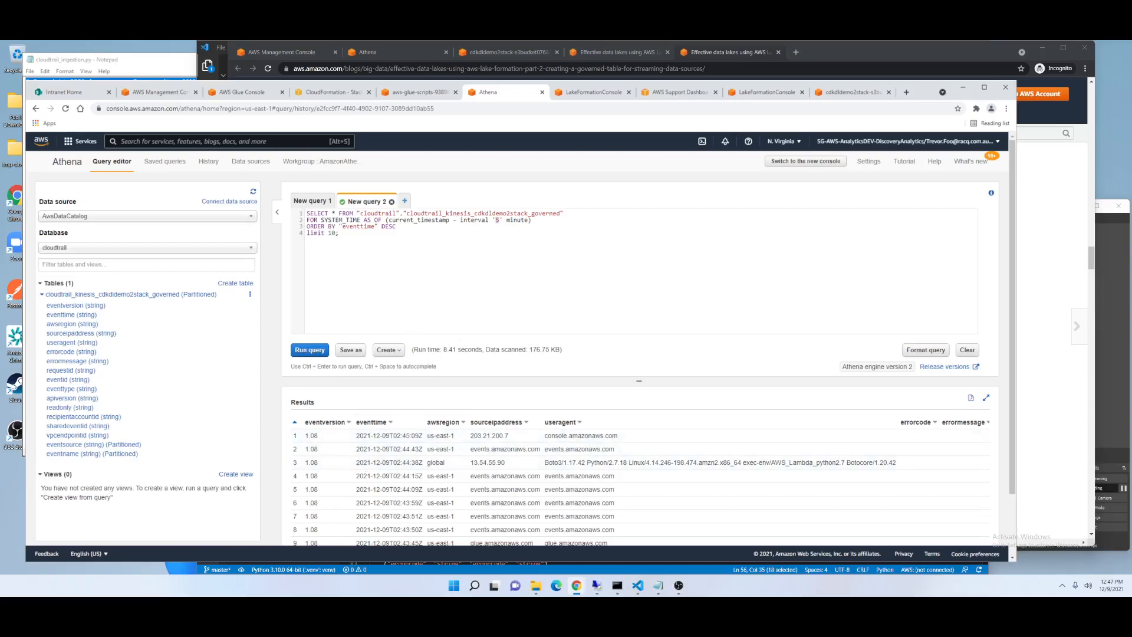
pyautogui.press('BackSpace')
pyautogui.write('2')
pyautogui.click(309, 350)
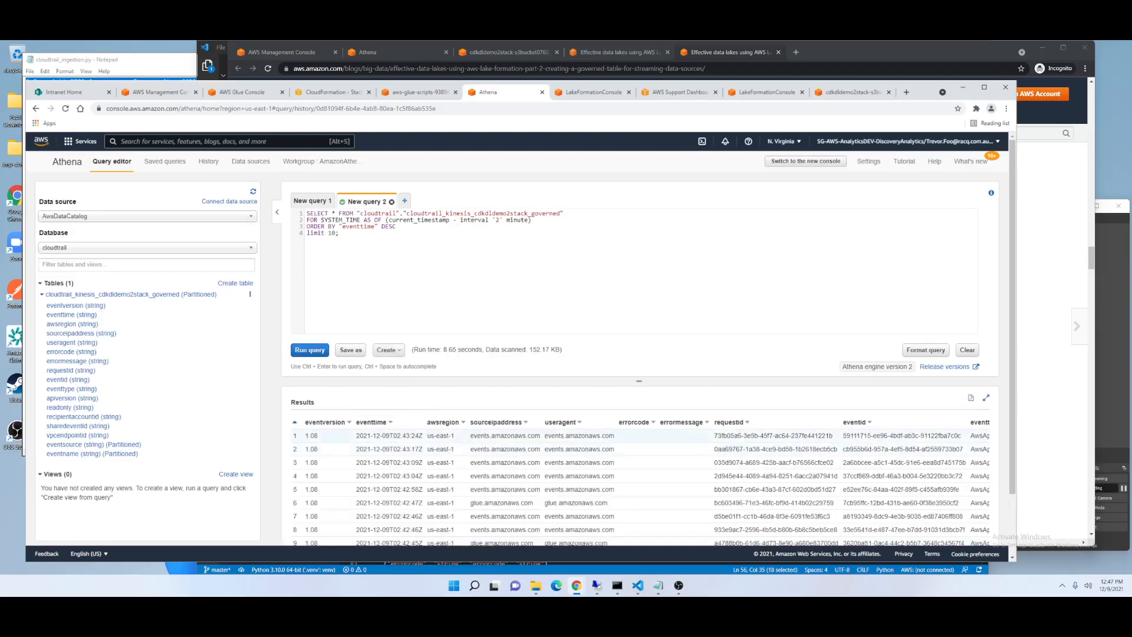
pyautogui.moveTo(396, 435); pyautogui.dragTo(410, 435)
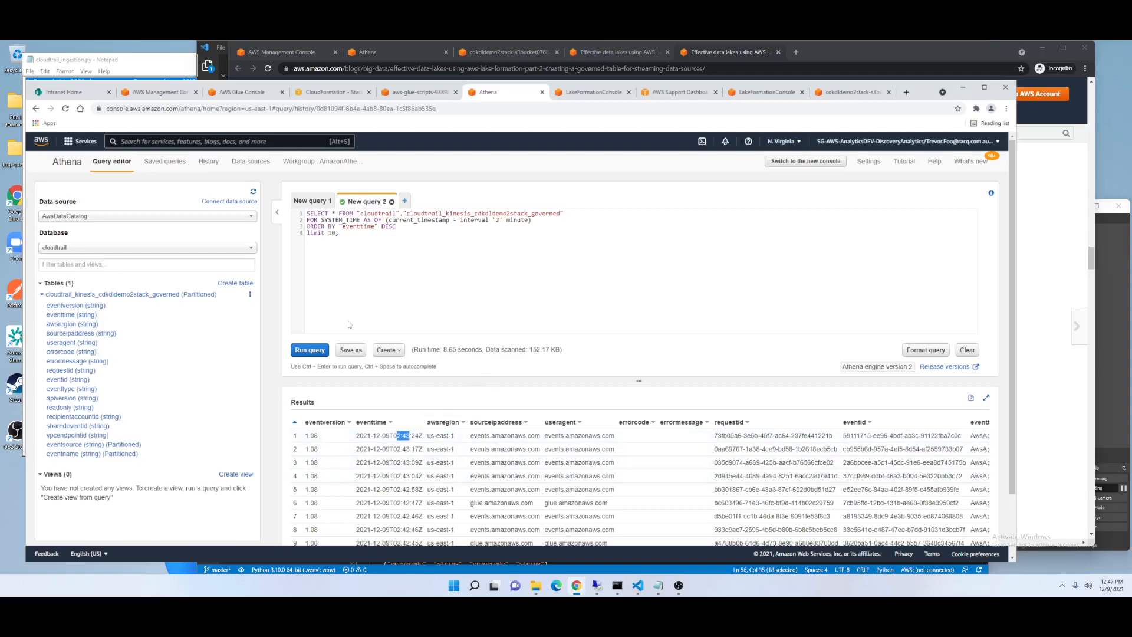
# Set the time travel interval in the Athena query to '10' minute and run the query.
pyautogui.click(496, 220)
pyautogui.write('10')
pyautogui.click(322, 352)
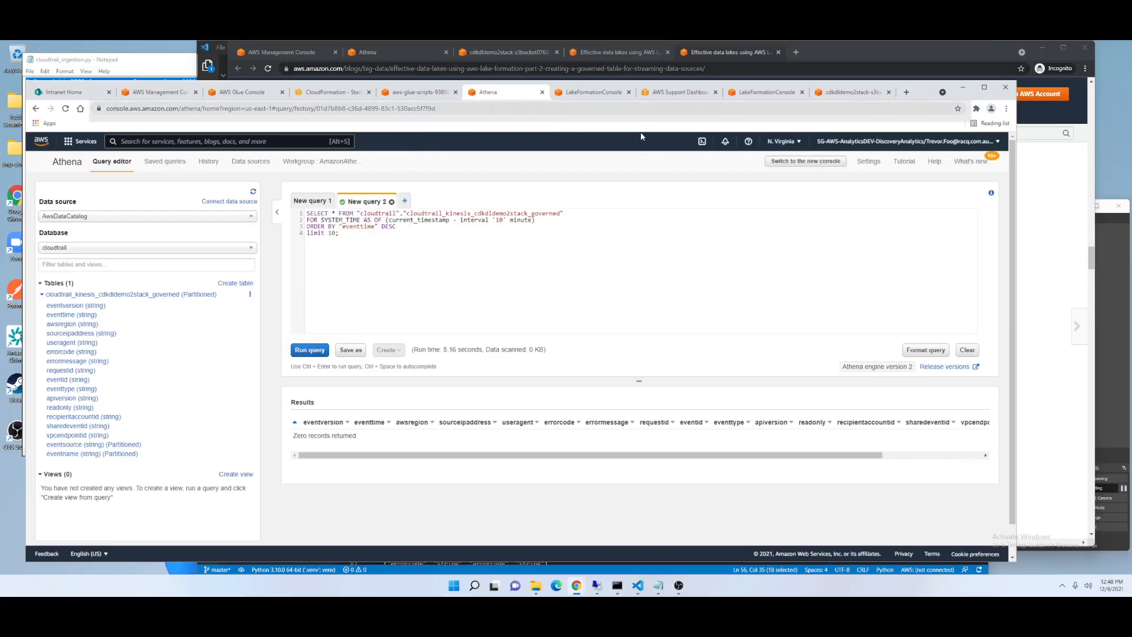
# Examine the architecture overview diagram in the Part 2 blog post and return to the Athena query editor.
pyautogui.click(1046, 308)
pyautogui.scroll(5, 729, 416)
pyautogui.scroll(15, 729, 416)
pyautogui.scroll(20, 700, 339)
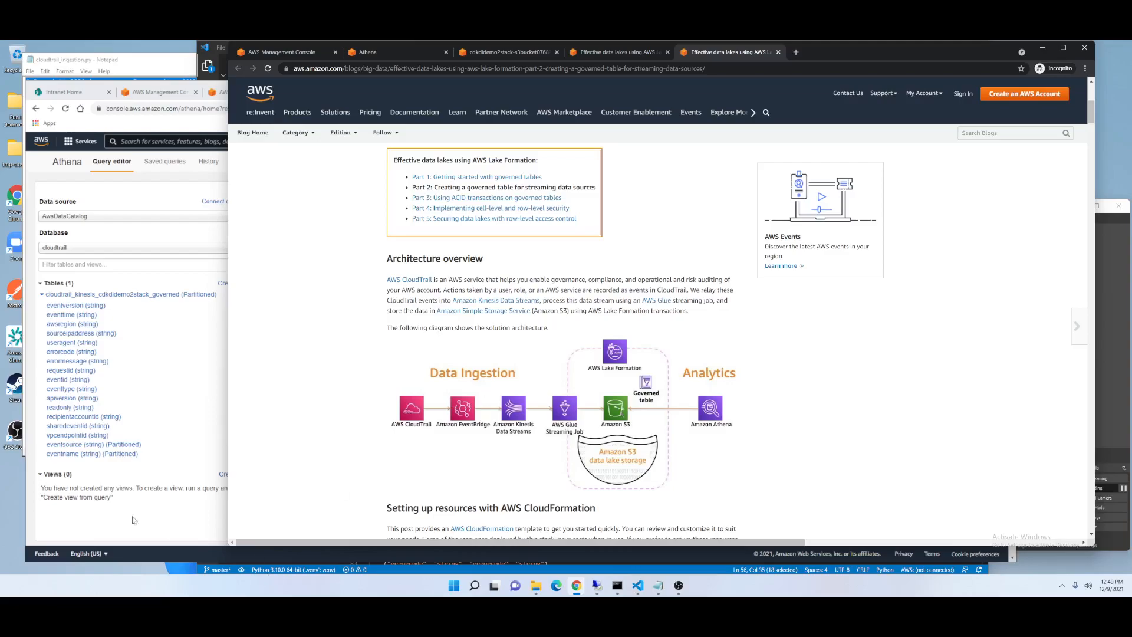
pyautogui.click(140, 523)
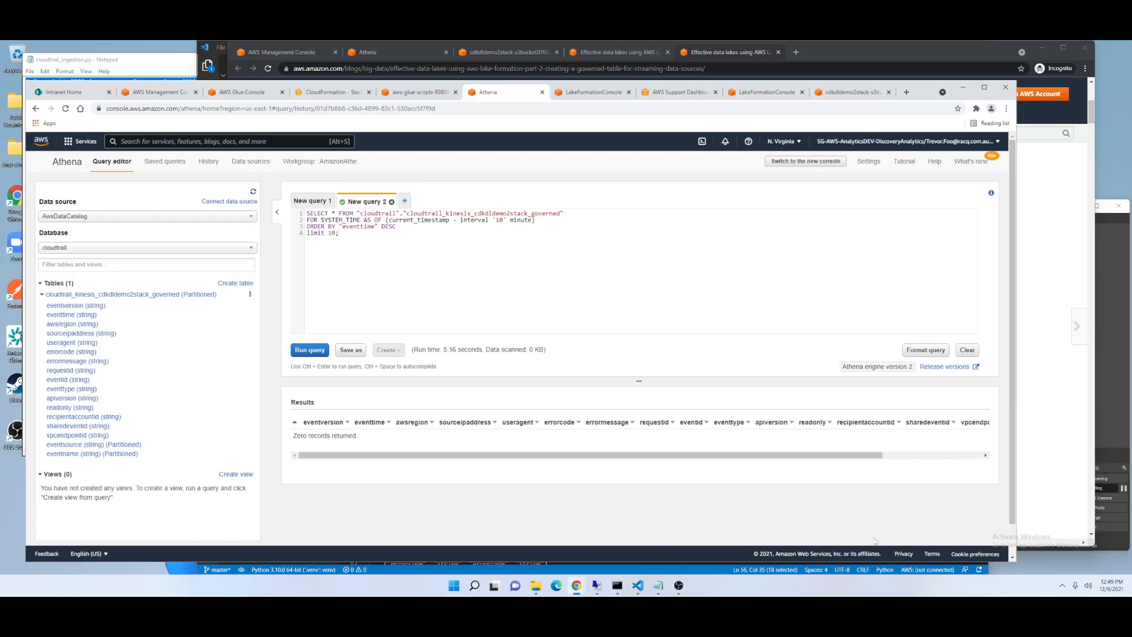
pyautogui.moveTo(677, 588)
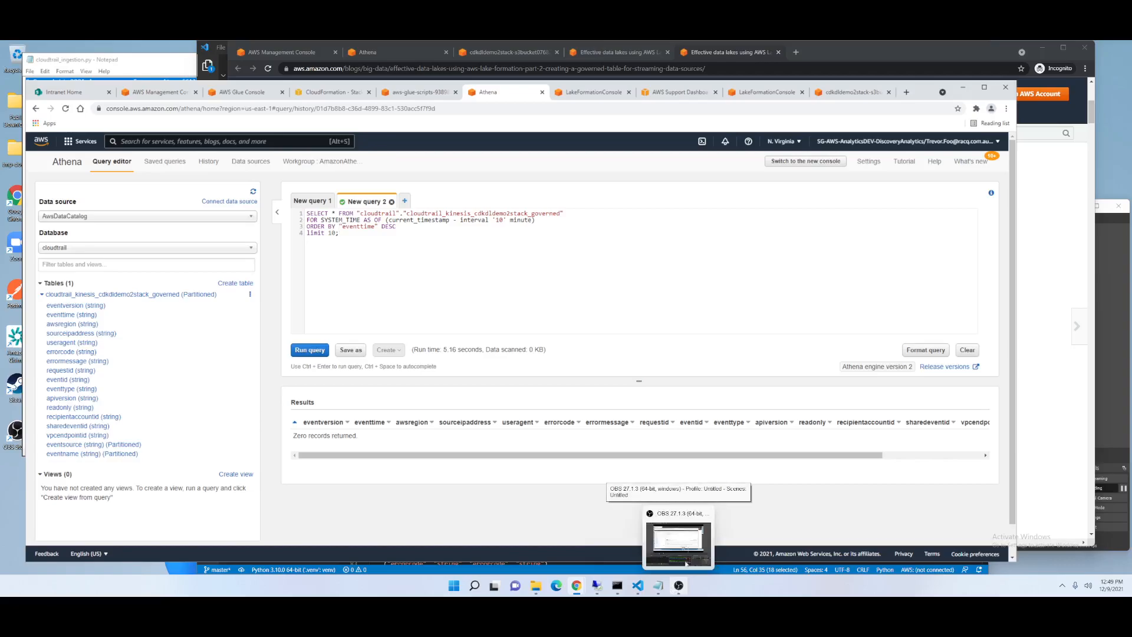
# Open the blog series' Part 3 on using ACID transactions on governed tables and skim it down to the Jupyter notebook sections.
pyautogui.click(714, 67)
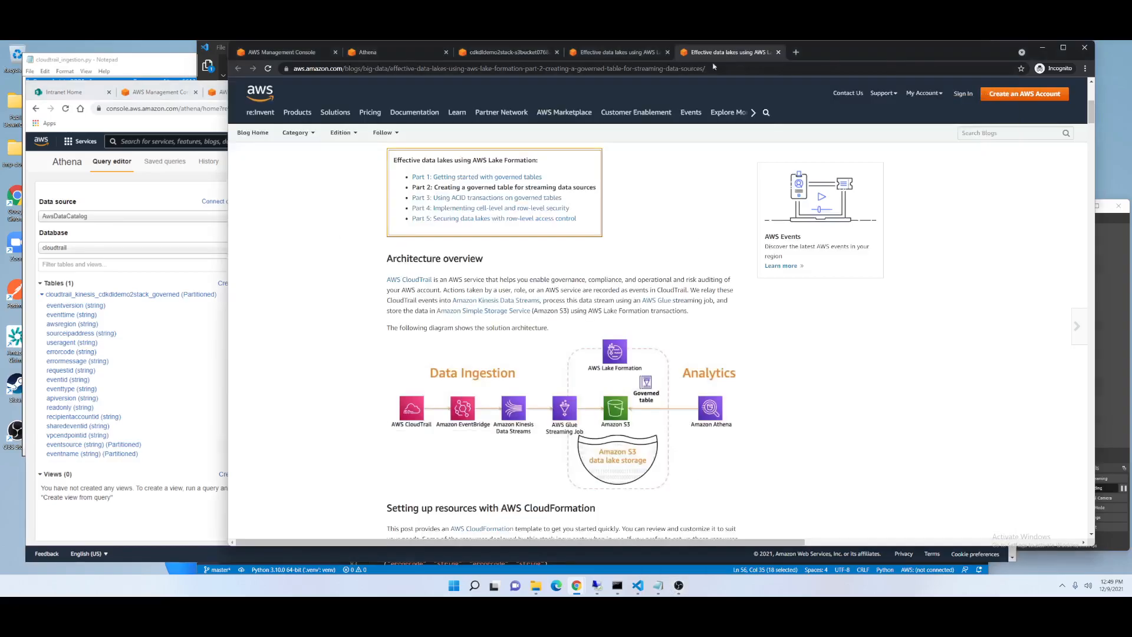
pyautogui.click(459, 199)
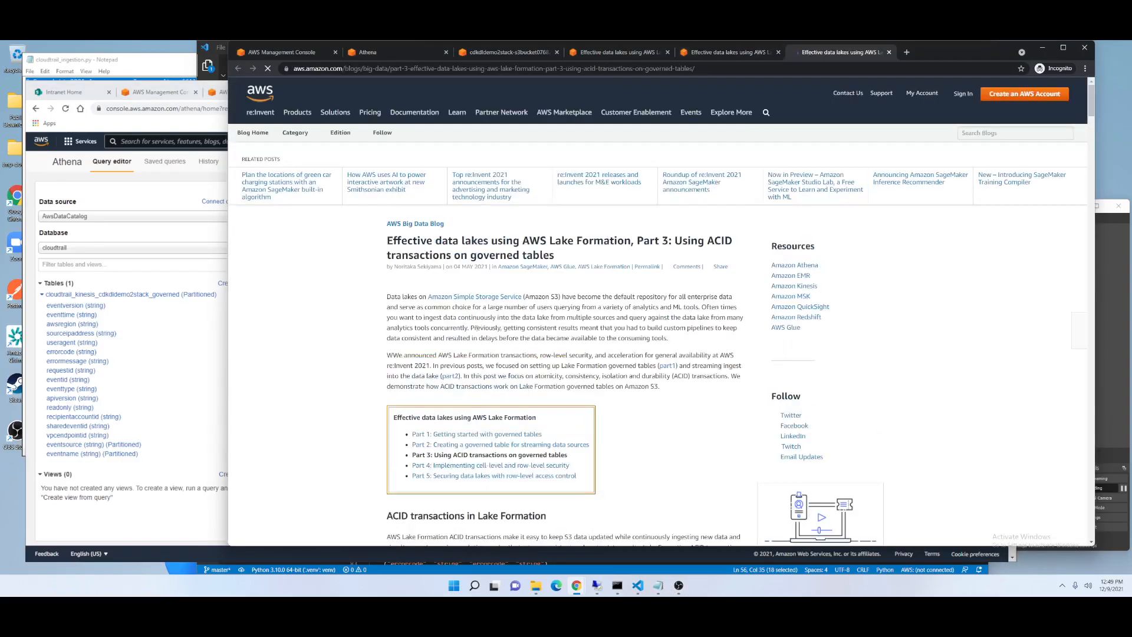
pyautogui.scroll(-5, 653, 473)
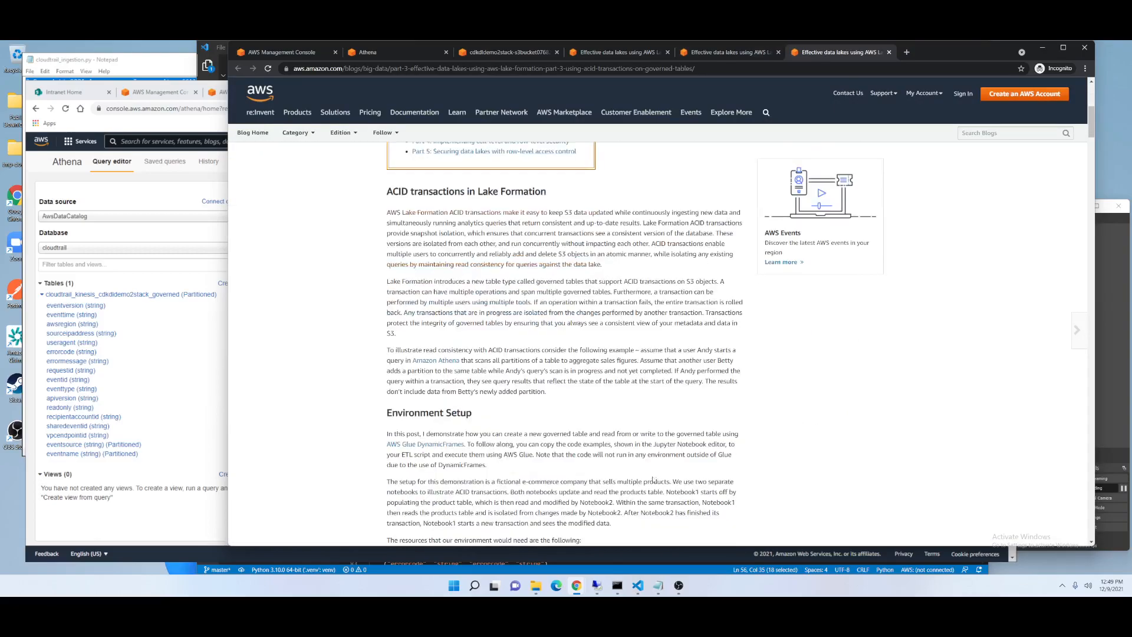
pyautogui.scroll(-8, 644, 471)
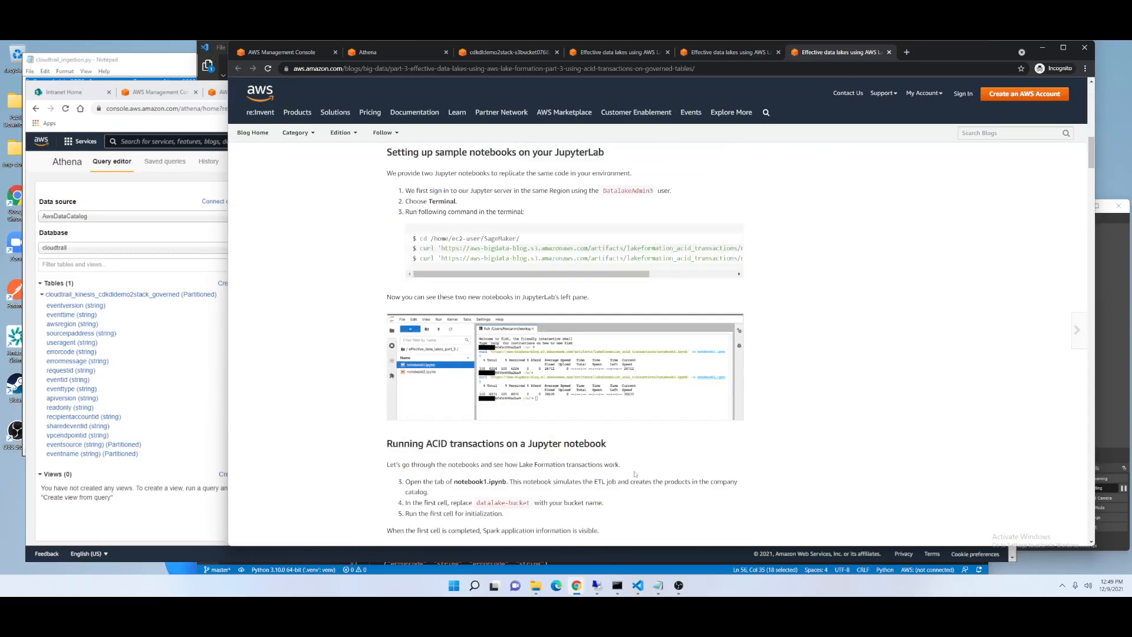